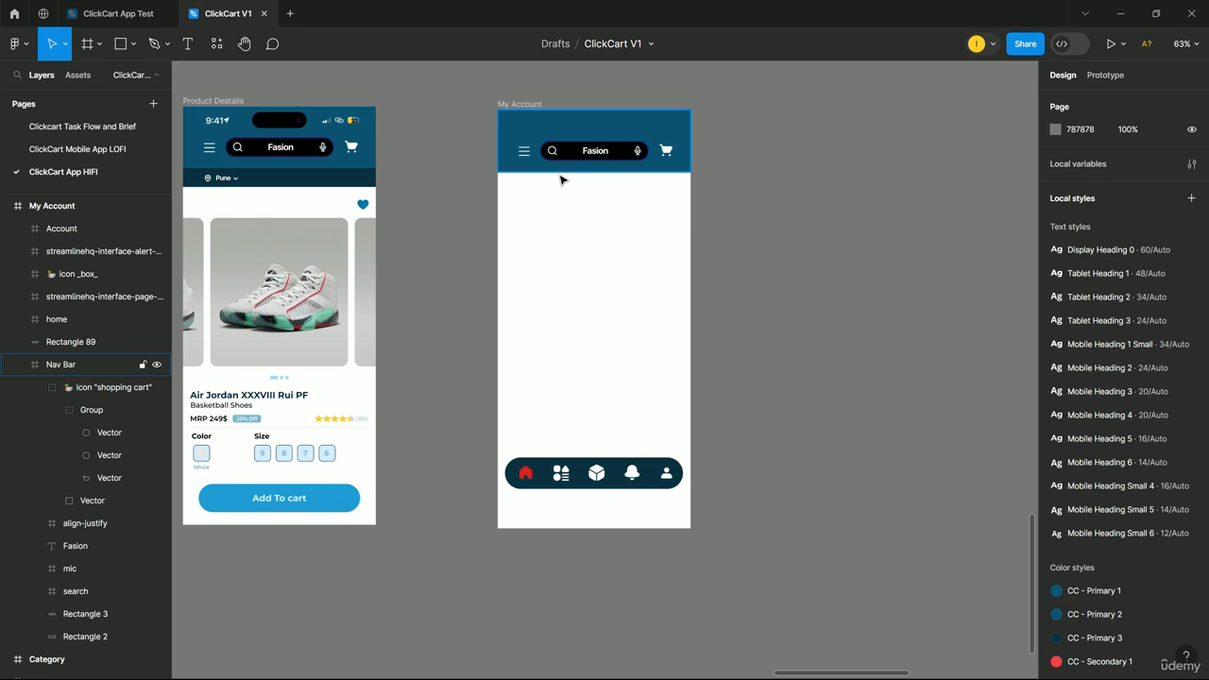
Test-widen the My Account frame, undo it back to 430, and recentre the view.
click(525, 104)
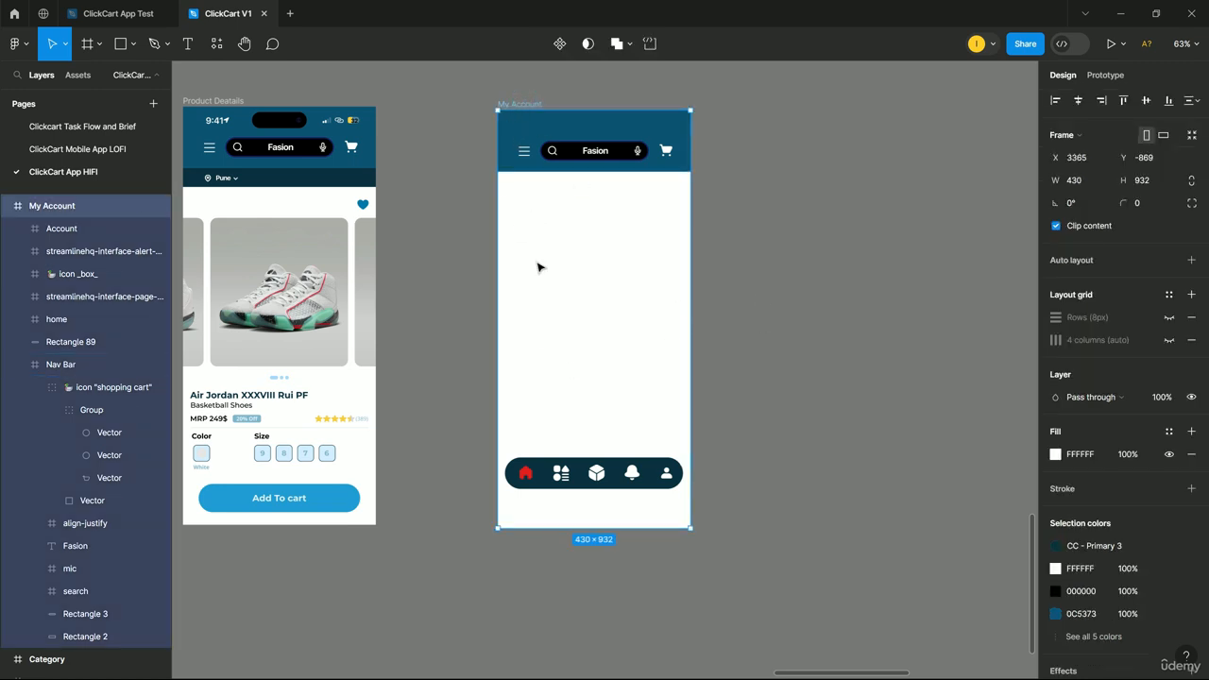
mouse_move(693, 292)
mouse_down()
mouse_move(1026, 292)
mouse_move(706, 292)
mouse_up()
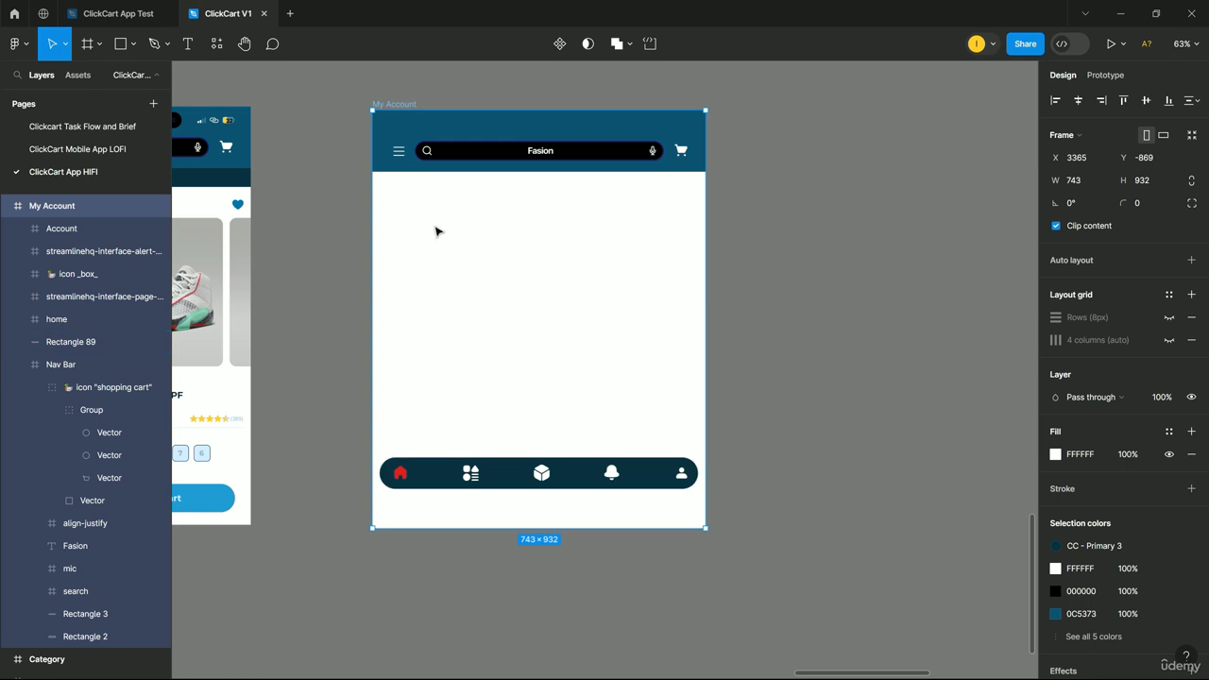
key(ctrl+z)
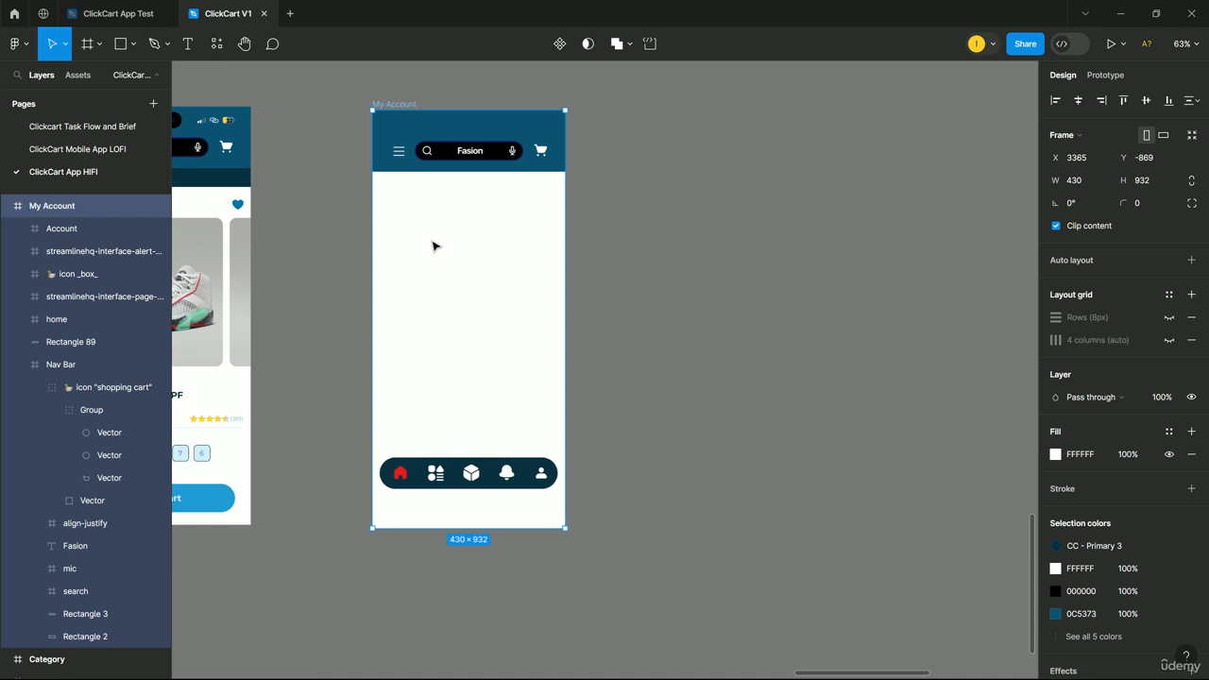
drag(399, 508, 628, 521)
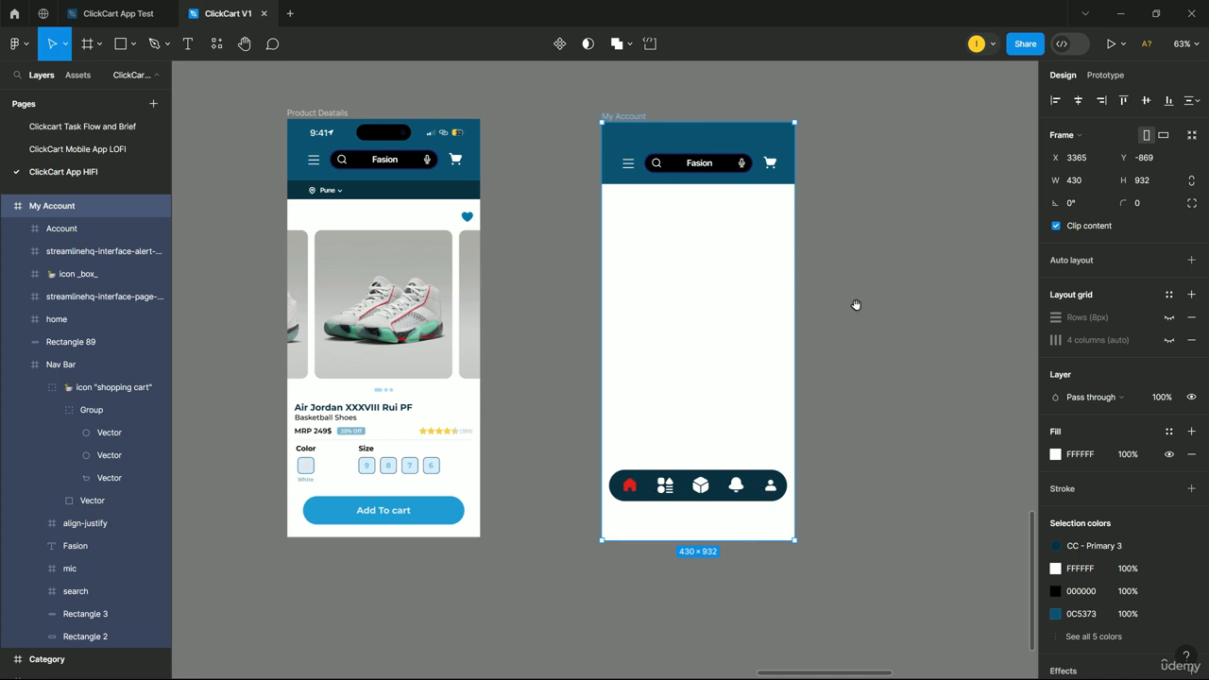
drag(891, 299, 760, 325)
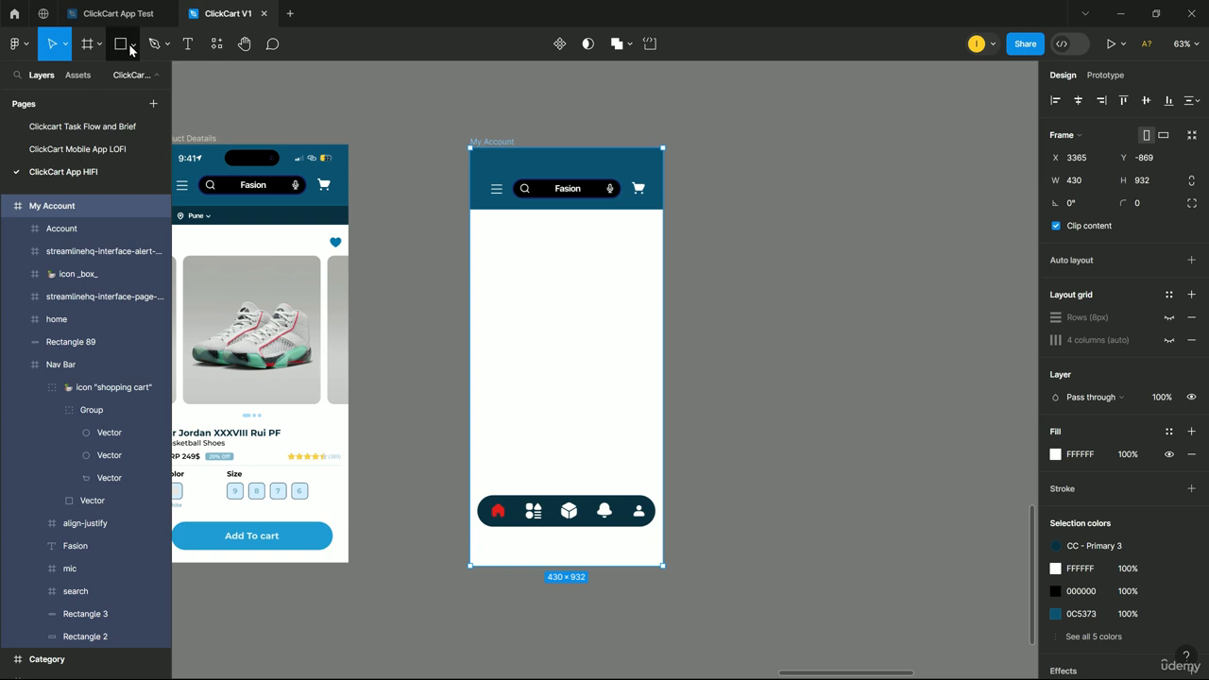
Add a 1024×1366 iPad Pro 12.9" frame and draw a 285×104 grey rectangle in My Account.
click(87, 43)
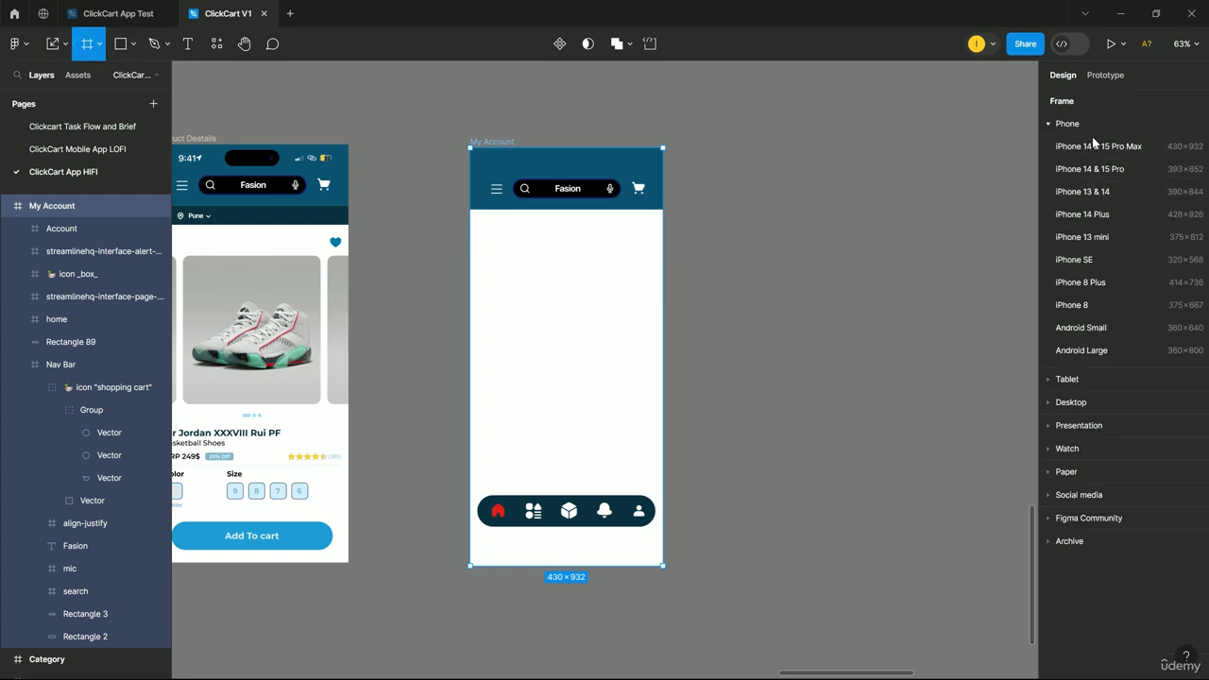
click(1054, 379)
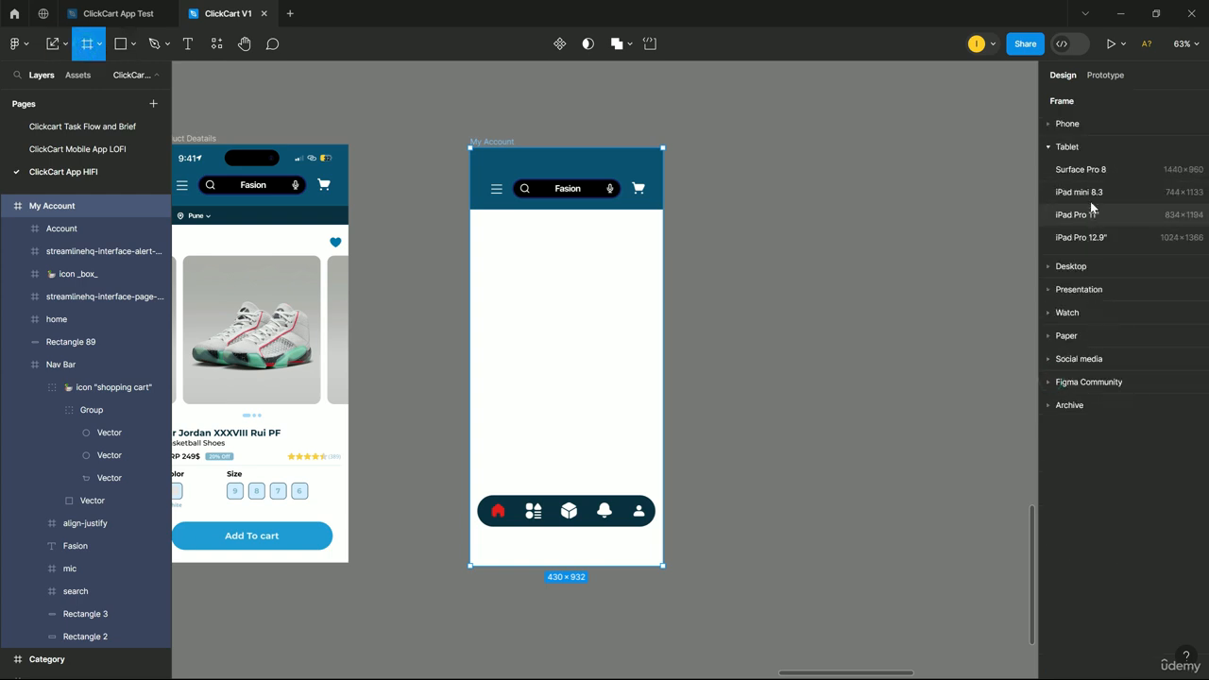
click(1100, 237)
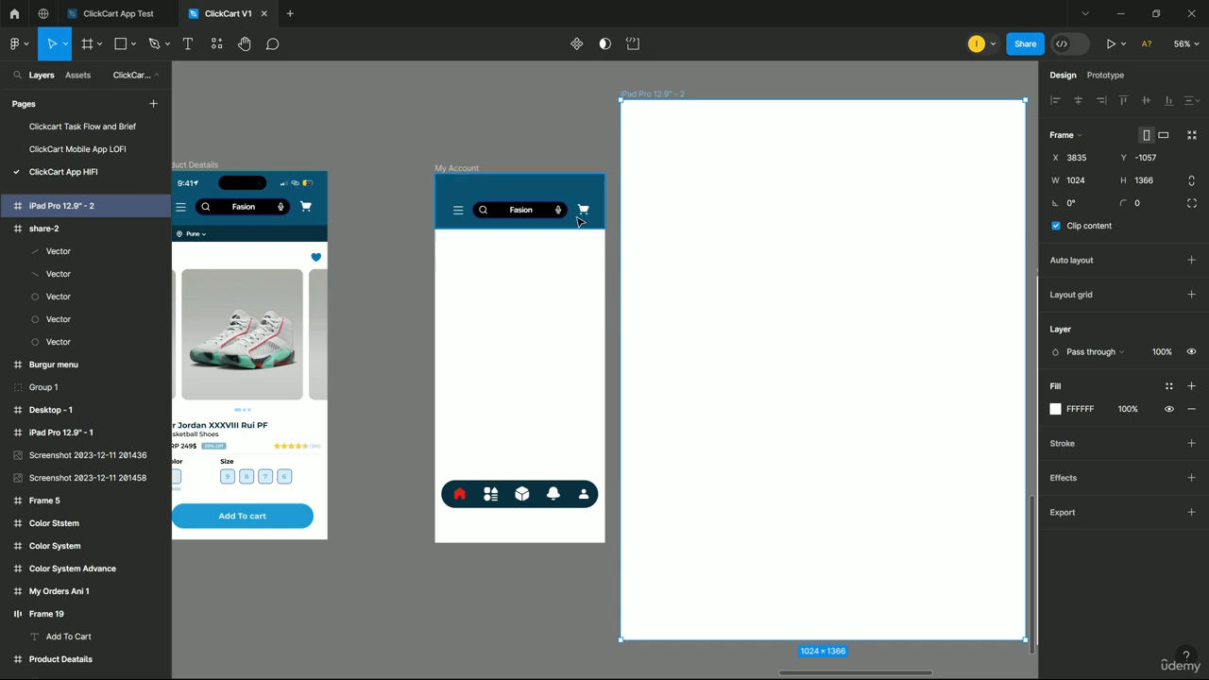
click(121, 47)
drag(459, 299, 571, 341)
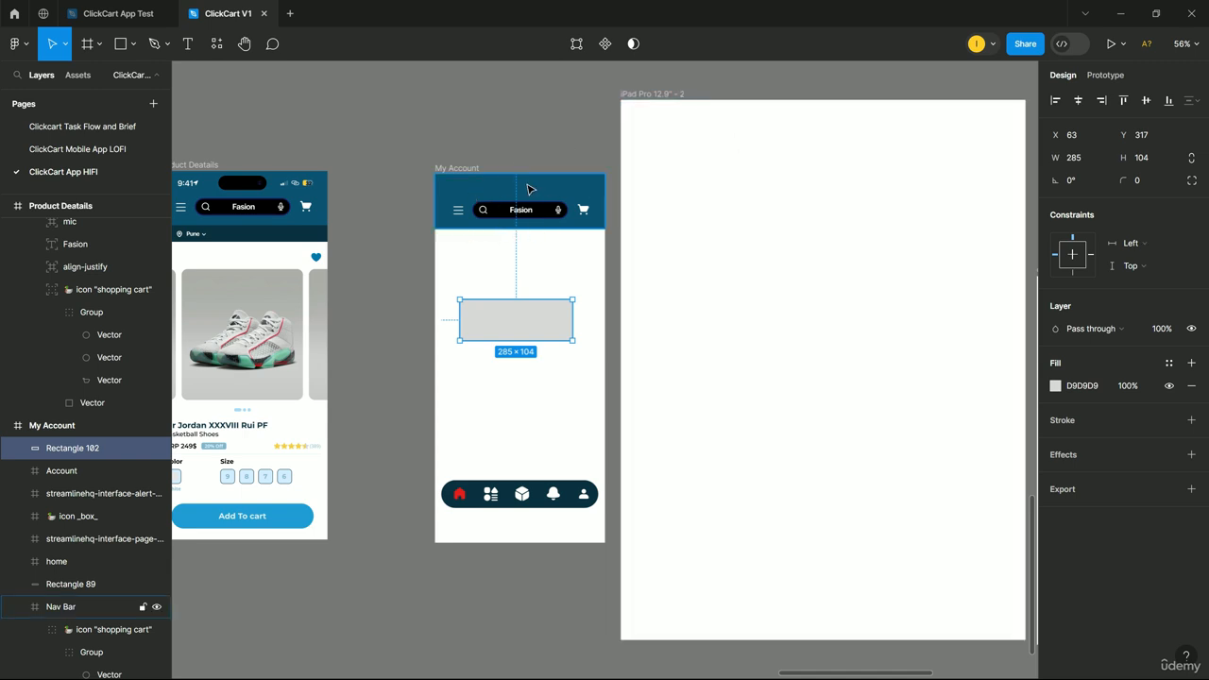
Move the iPad Pro 12.9" frame further to the right.
drag(659, 94, 793, 106)
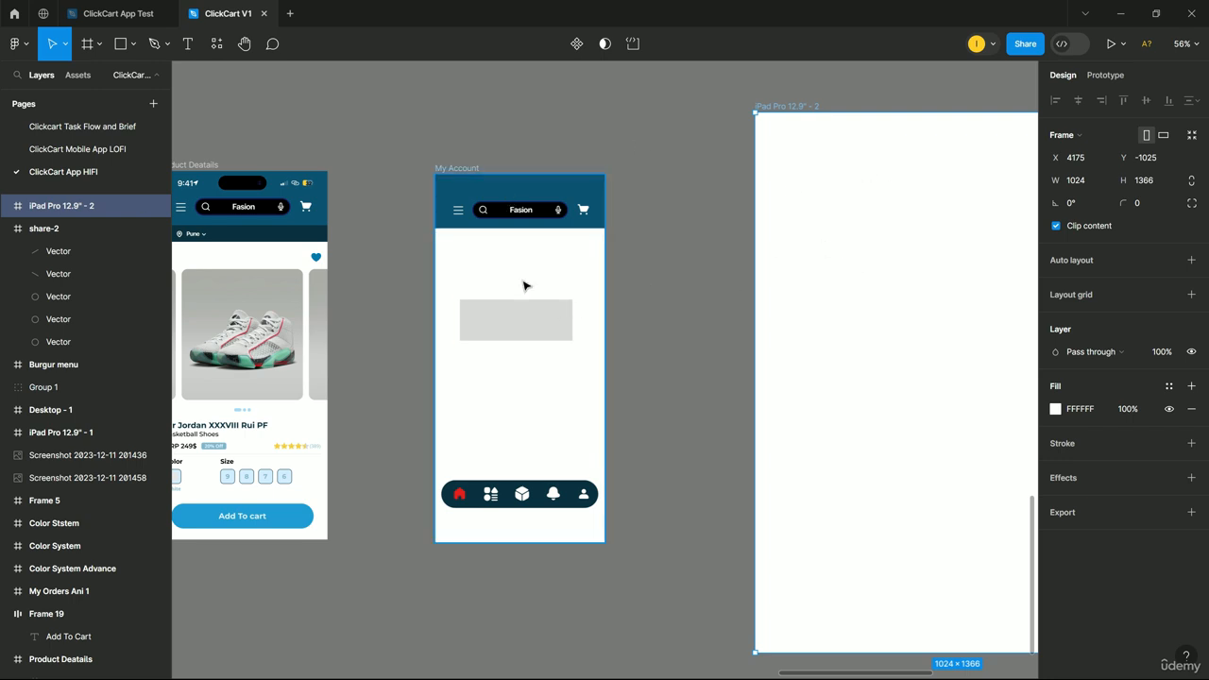
scroll(529, 286, up, 5)
scroll(543, 269, up, 2)
Test-widen My Account, then revert it to its 430 width and deselect it.
click(389, 171)
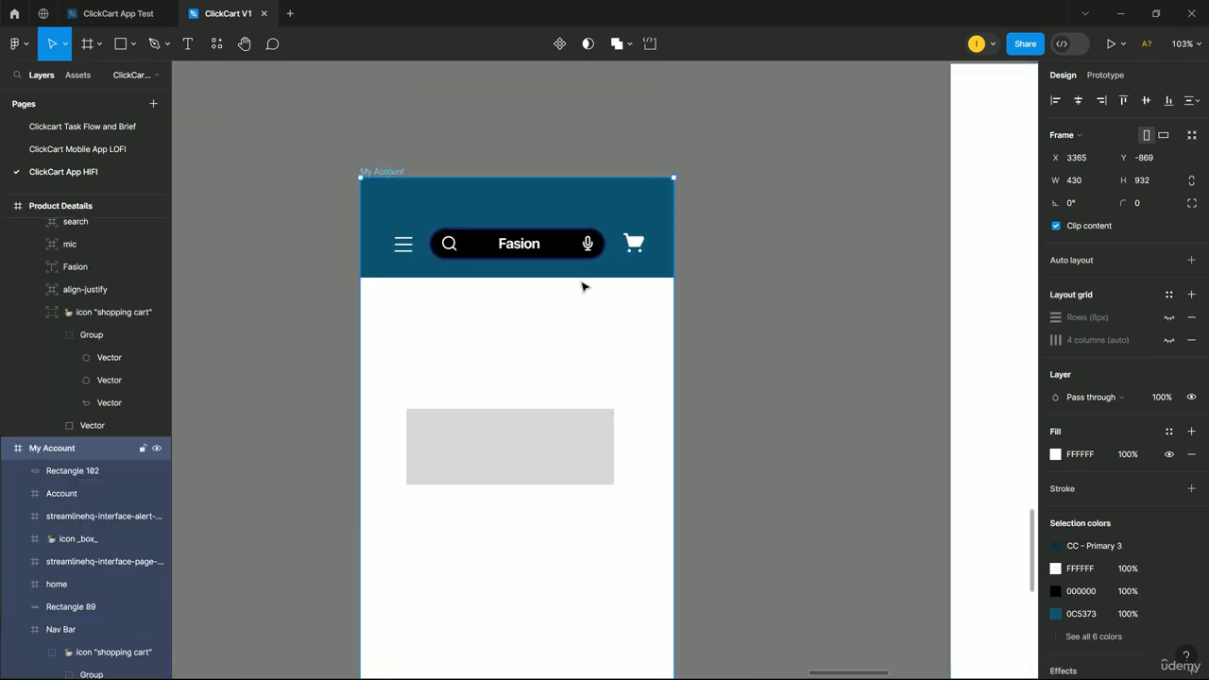
drag(674, 352, 794, 368)
scroll(777, 343, down, 5)
scroll(688, 487, down, 3)
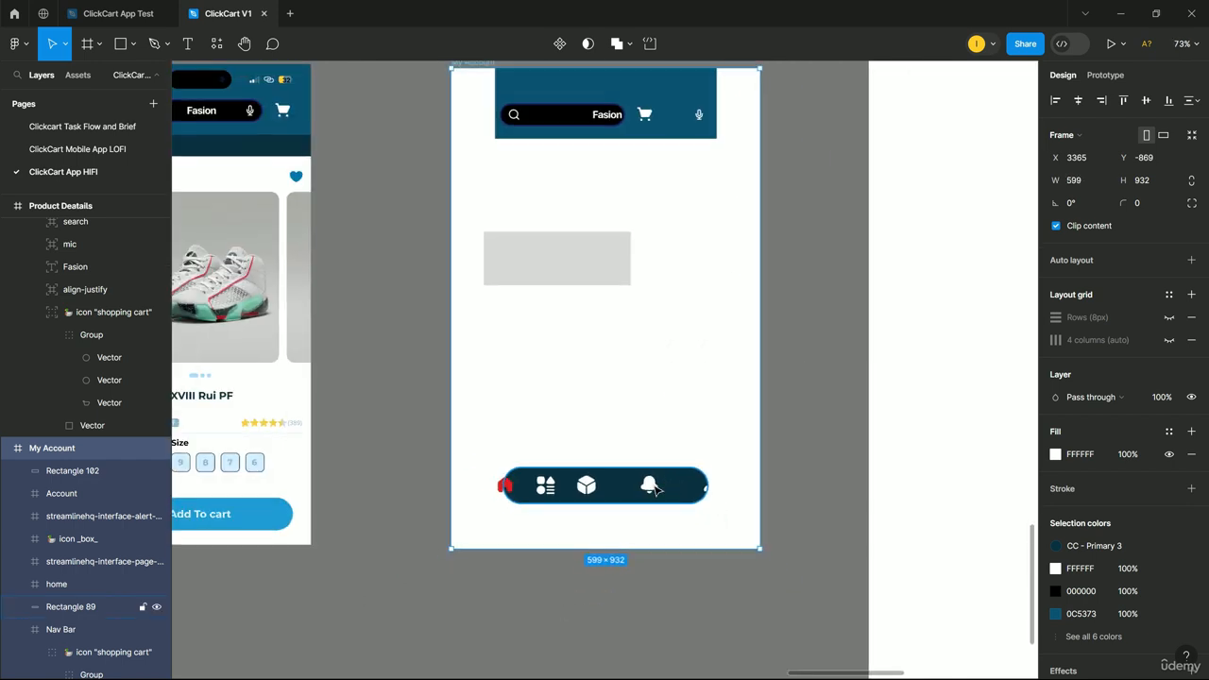
drag(764, 303, 831, 321)
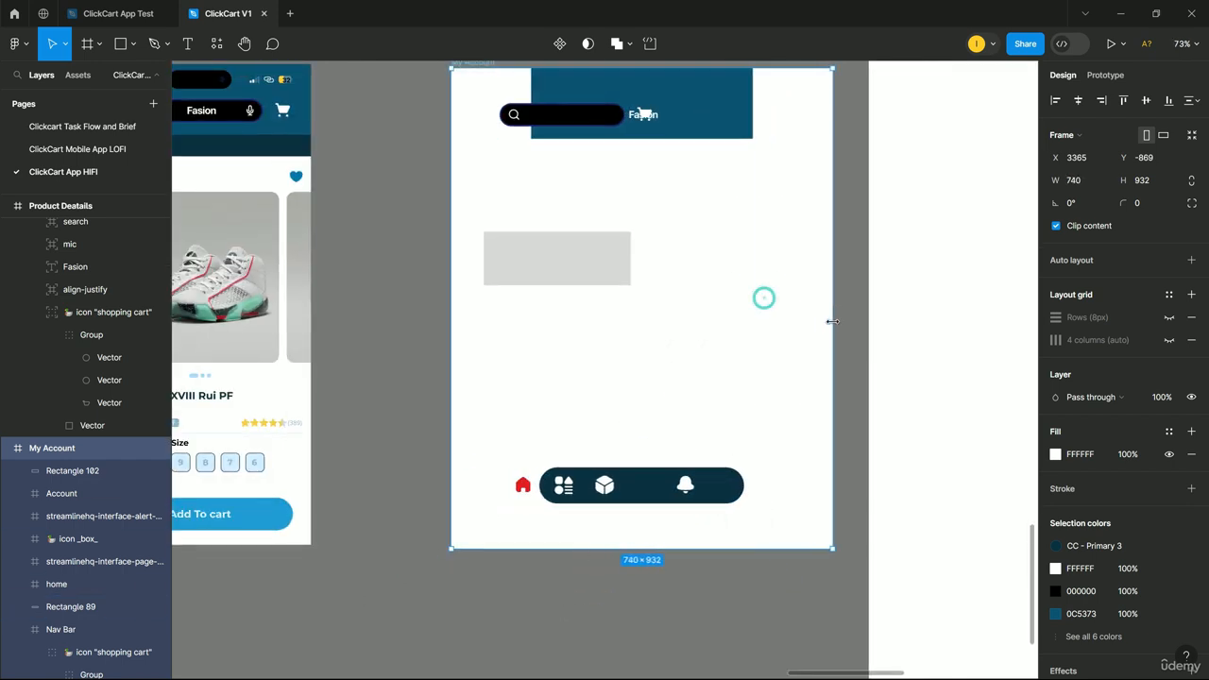
scroll(758, 343, up, 1)
key(ctrl+z)
key(ctrl+z)
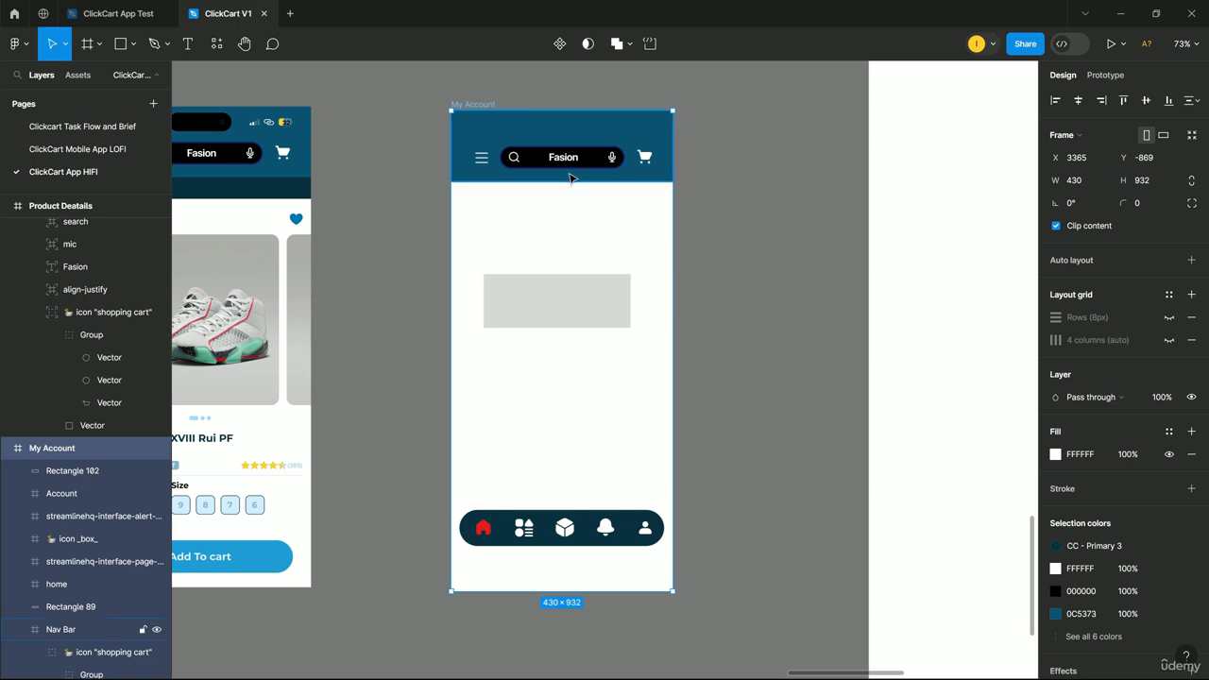
scroll(746, 320, up, 1)
click(748, 319)
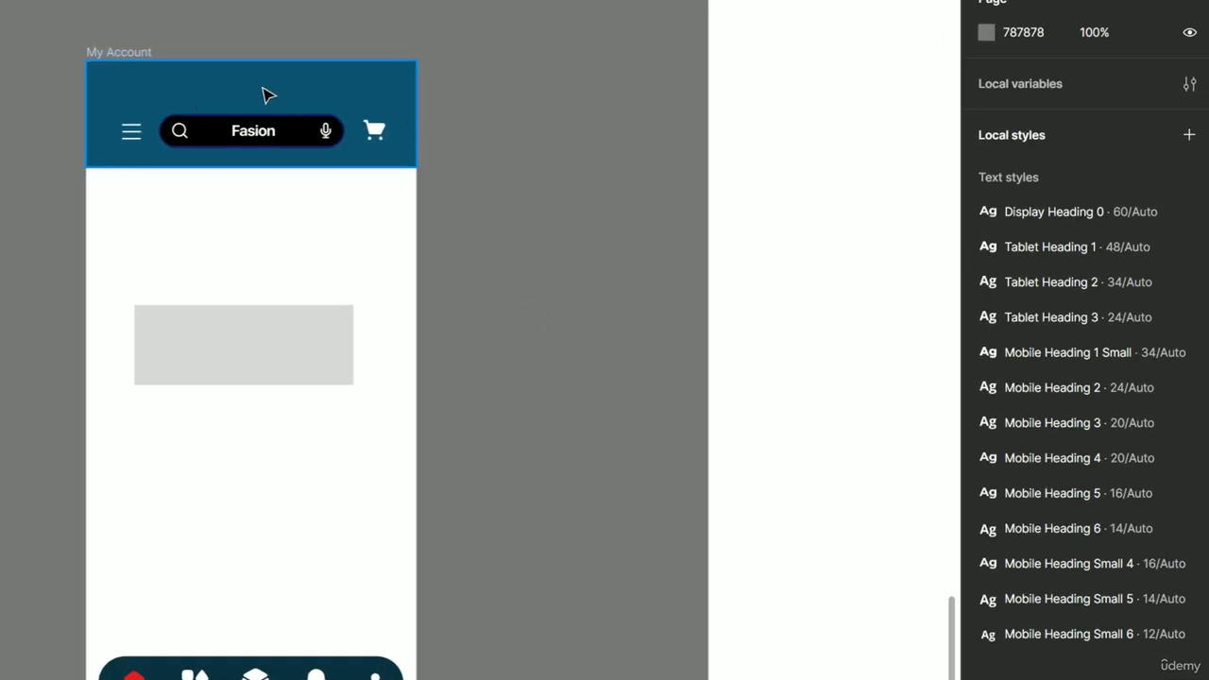
Set the navy header's horizontal constraint to Left and right.
click(289, 104)
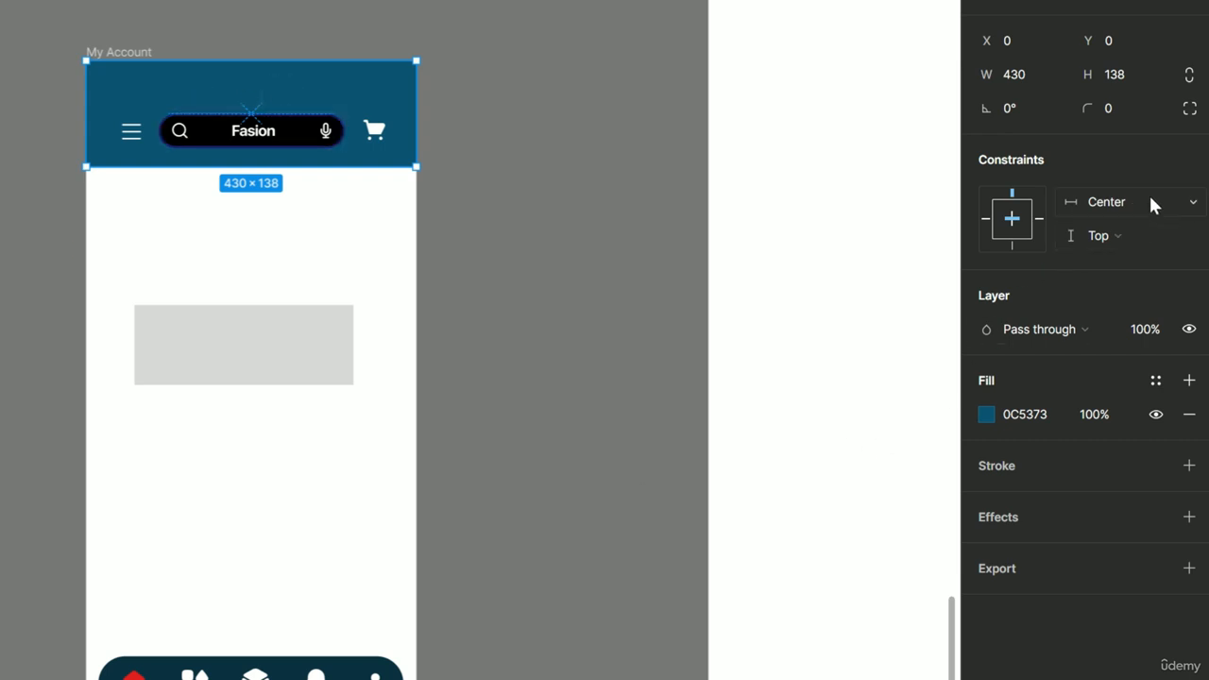
click(1190, 202)
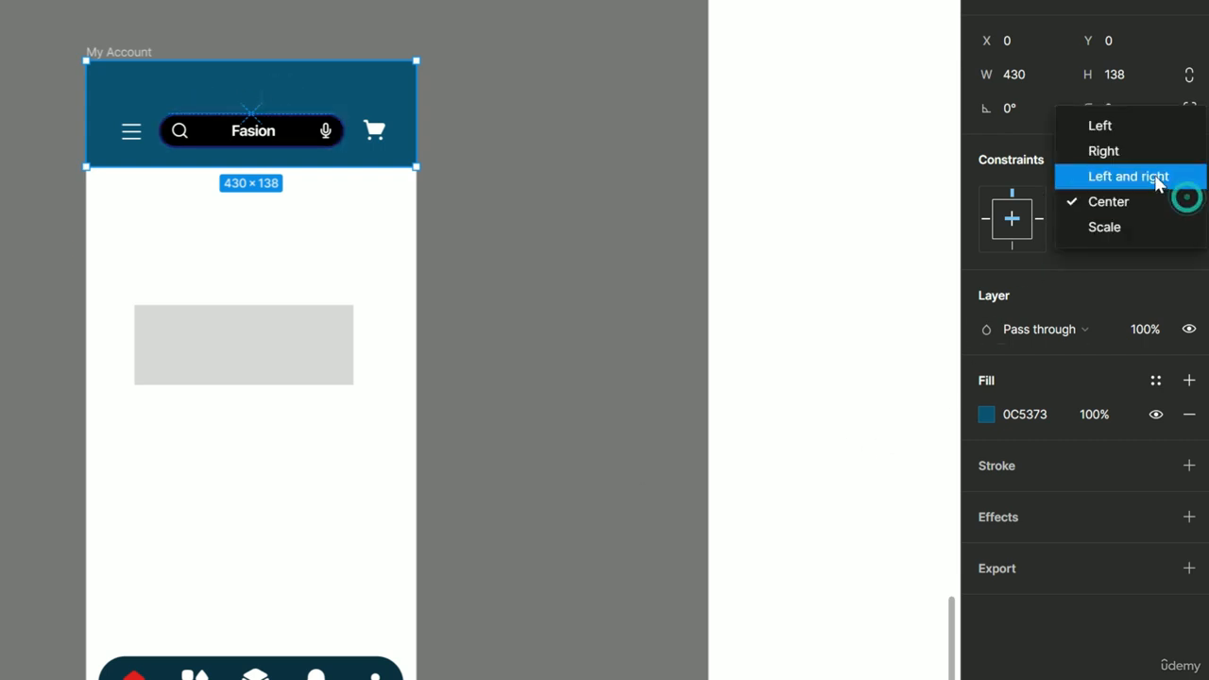
click(1159, 178)
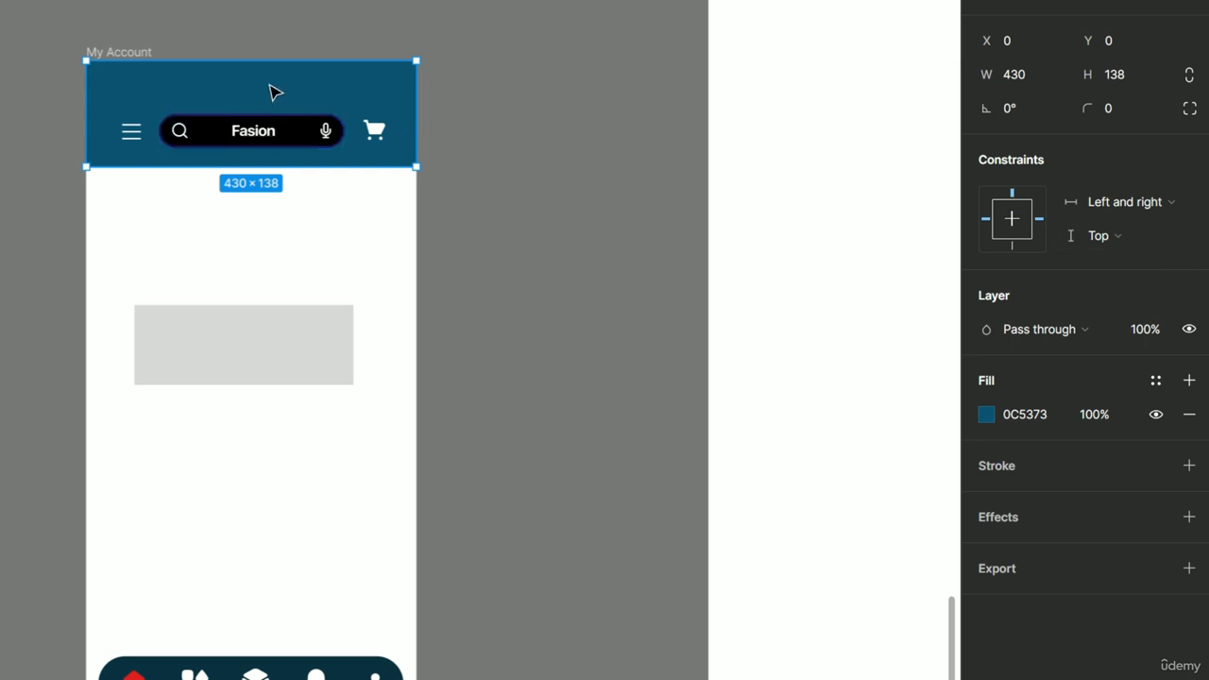
Keep the menu and search icons' horizontal constraints pinned Left.
click(134, 138)
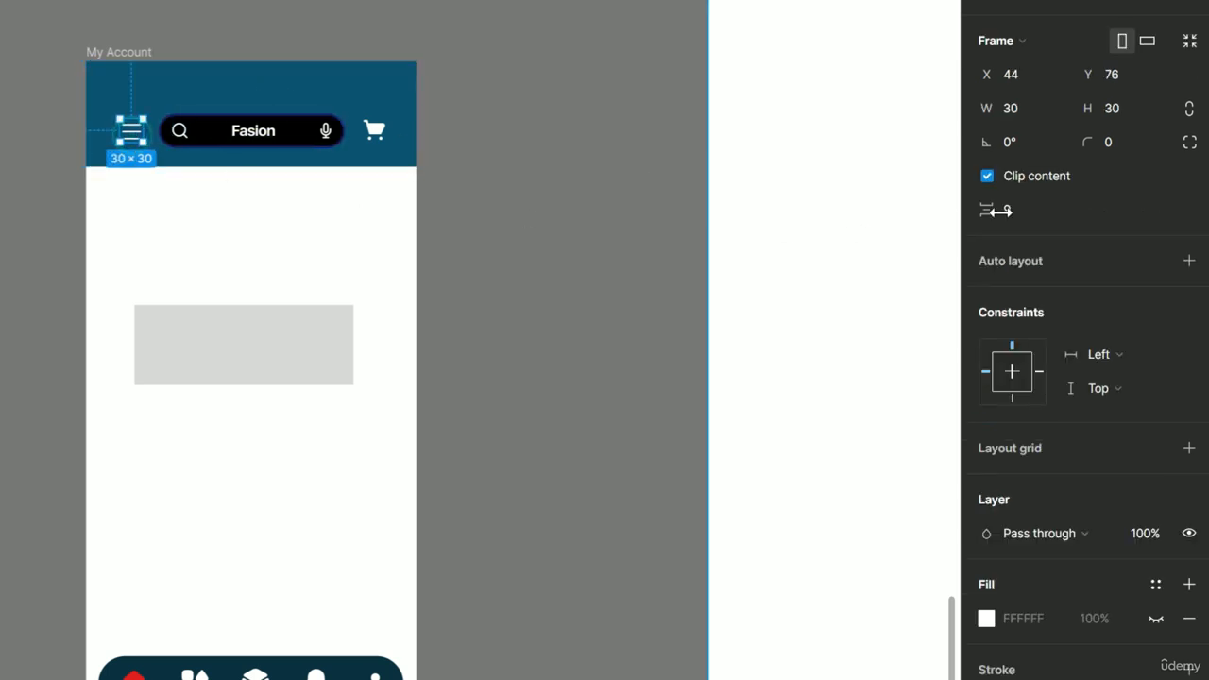
click(1183, 356)
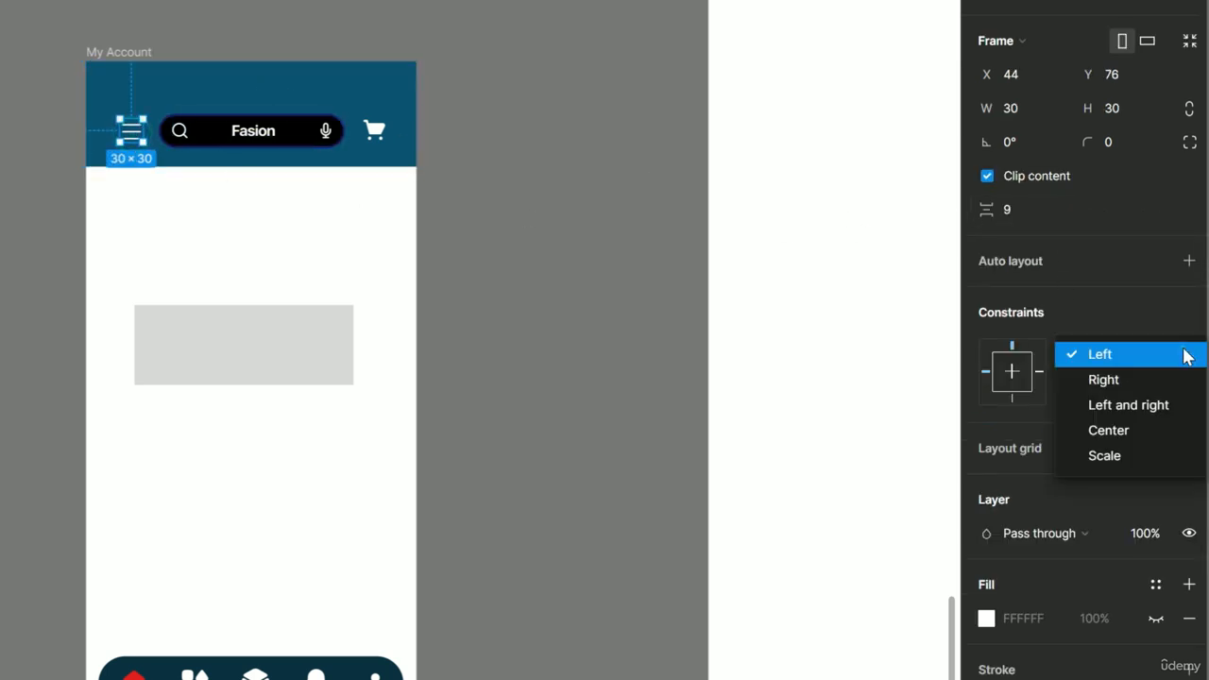
click(1123, 356)
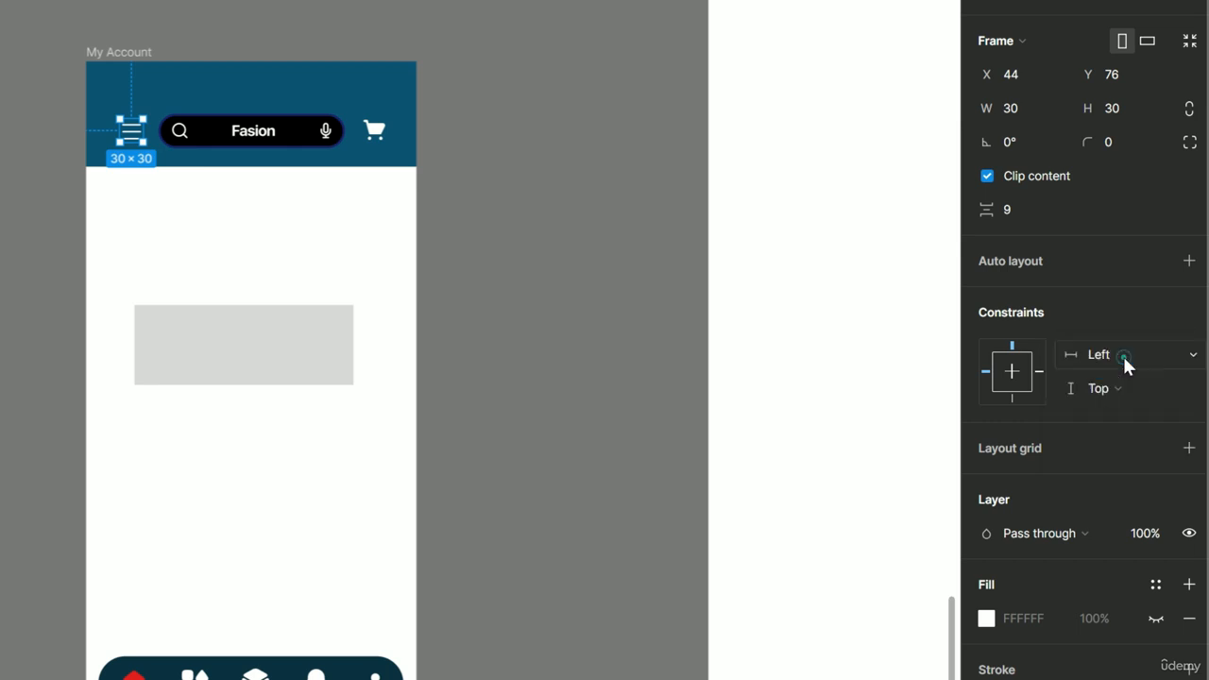
click(179, 131)
click(1193, 355)
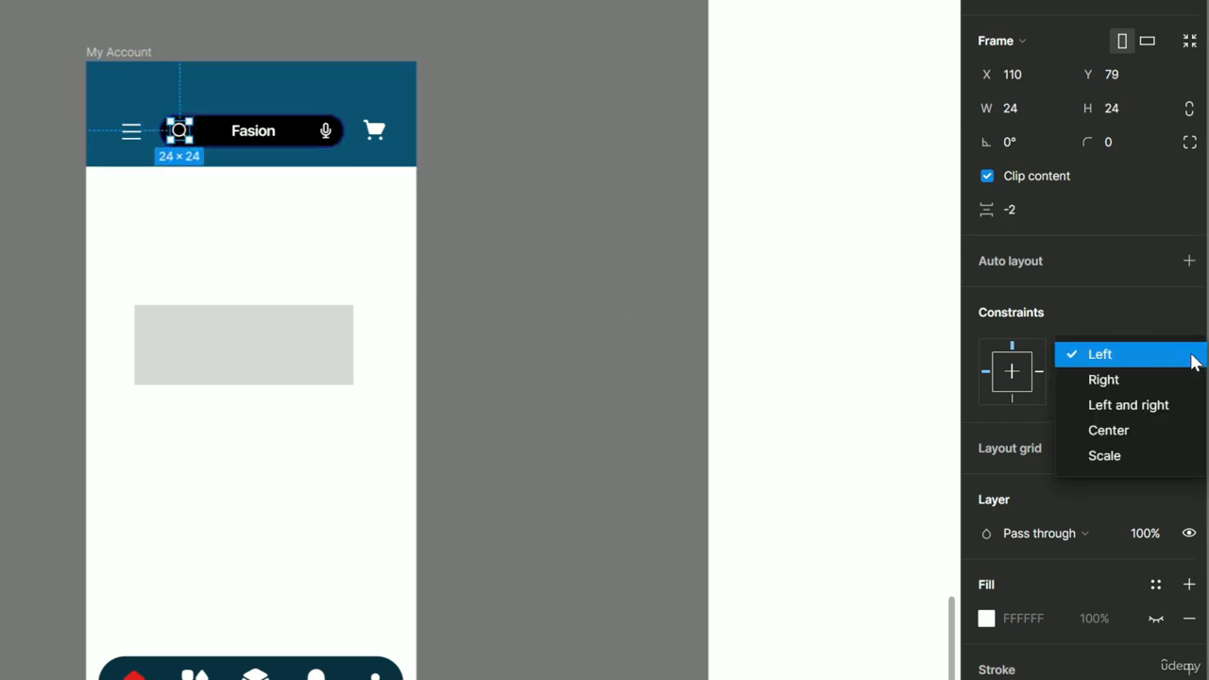
click(1190, 356)
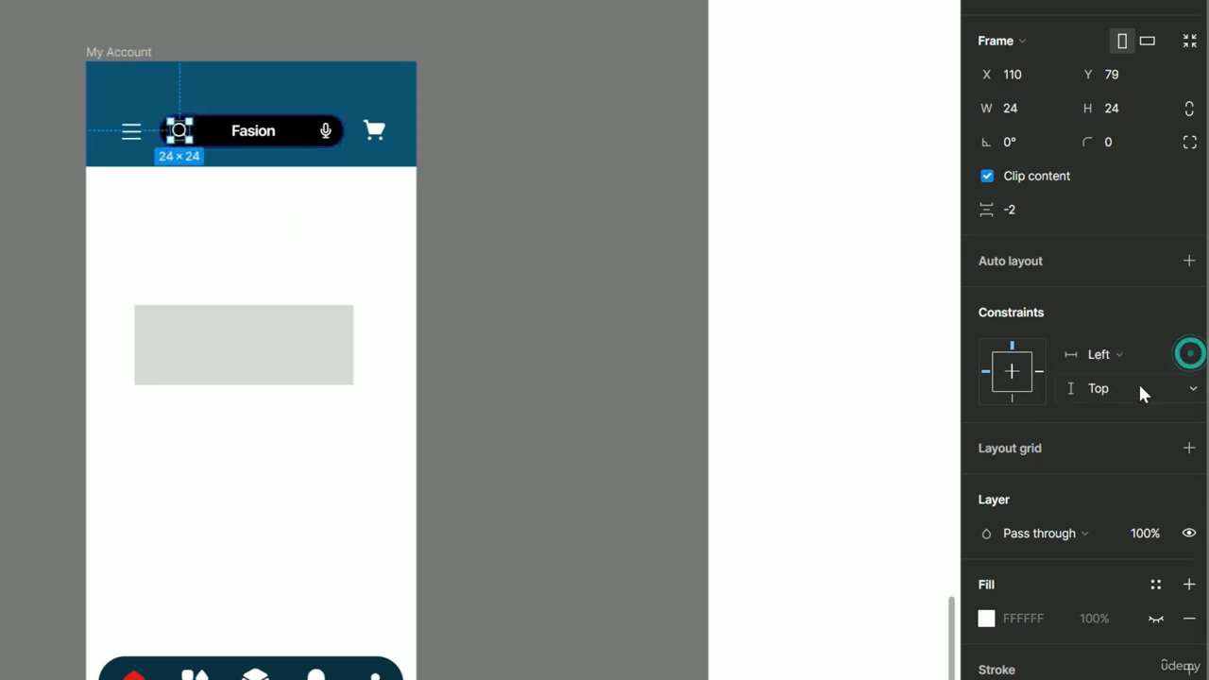
click(262, 131)
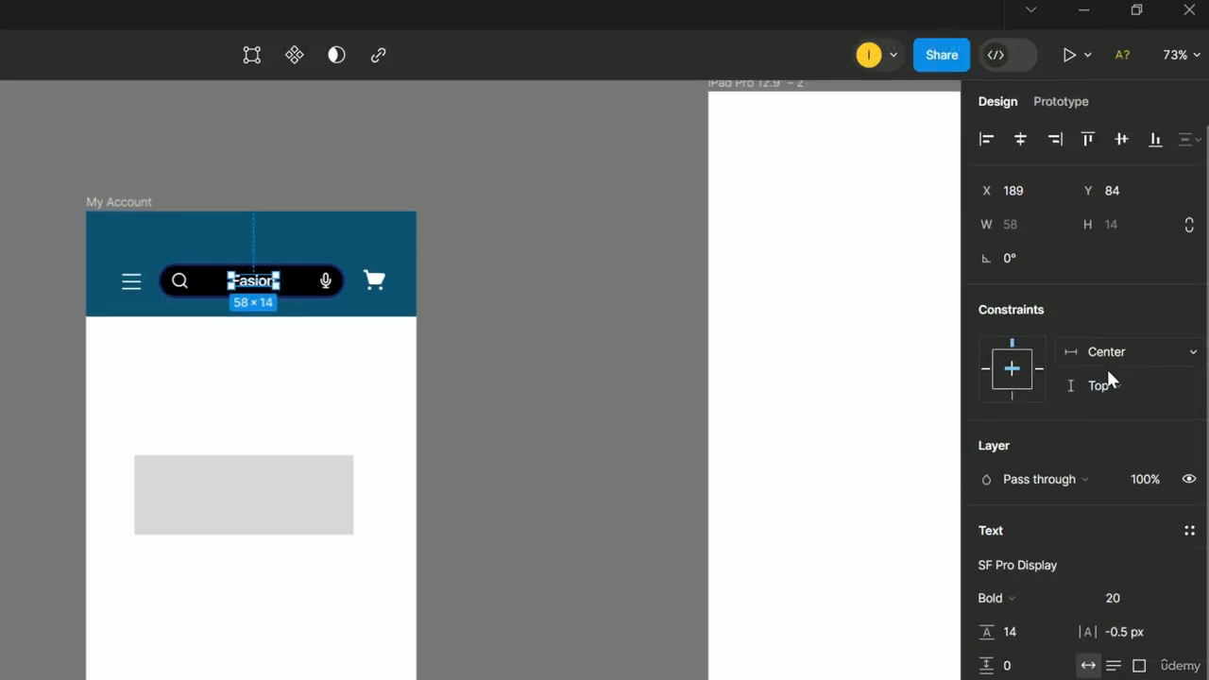
Keep the 'Fasion' search text vertically centred.
scroll(276, 311, up, 5)
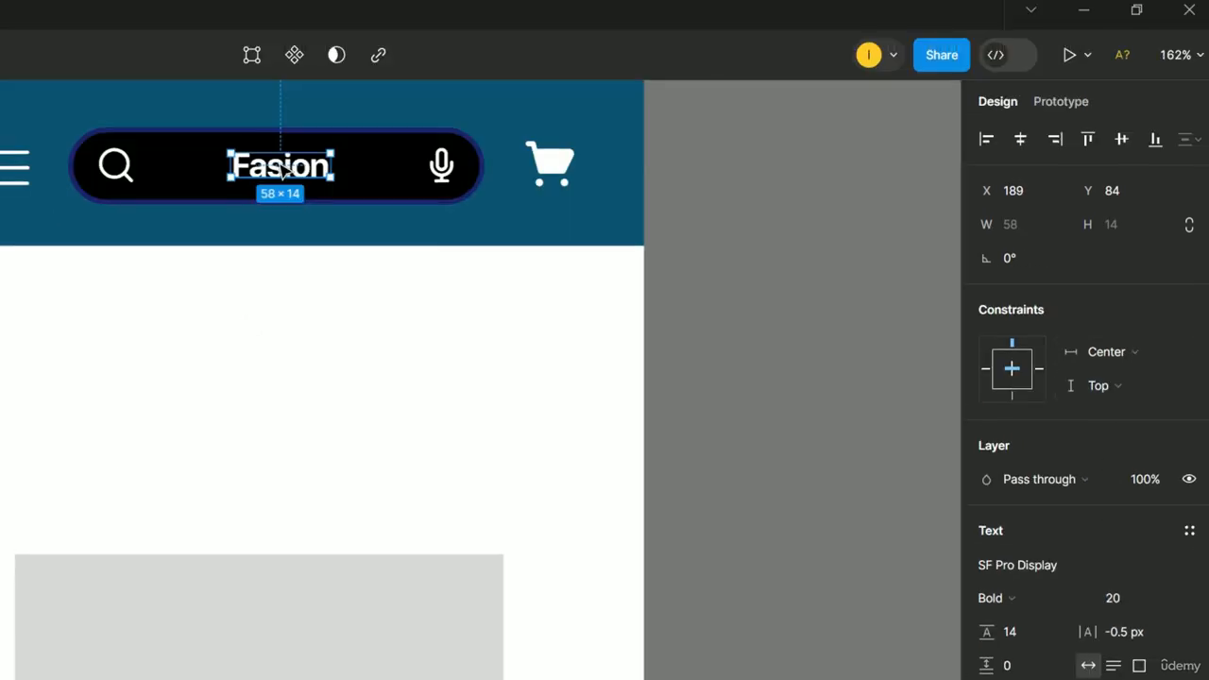
click(1167, 389)
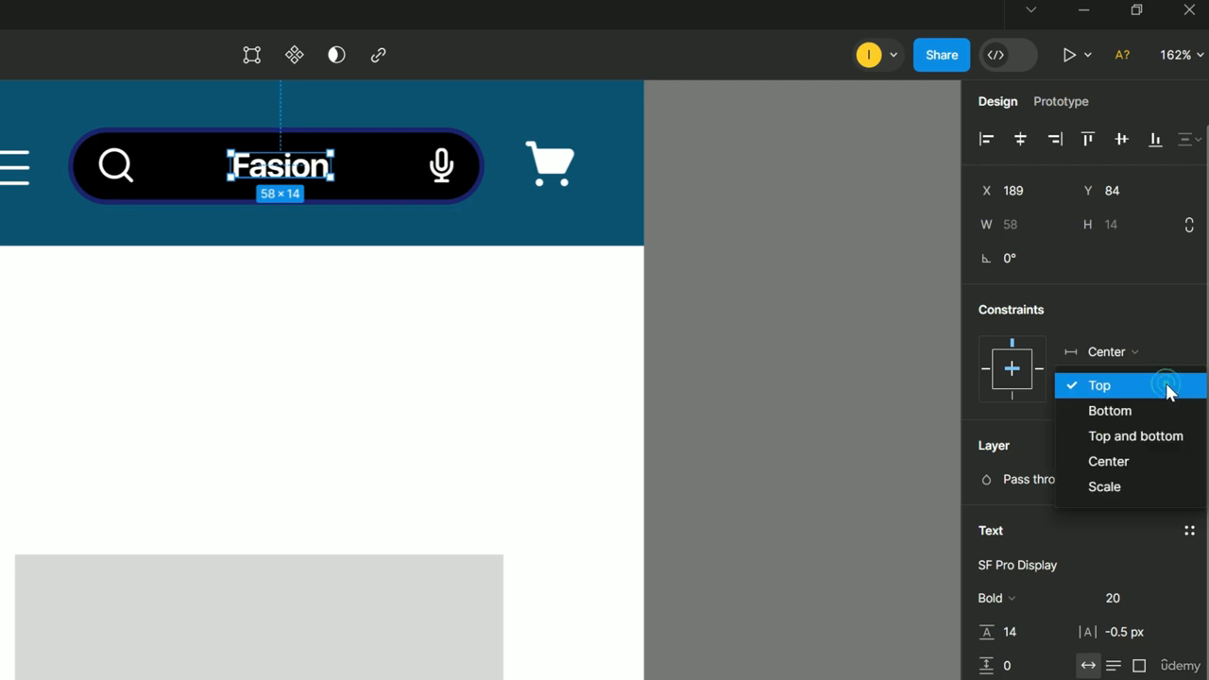
click(1110, 462)
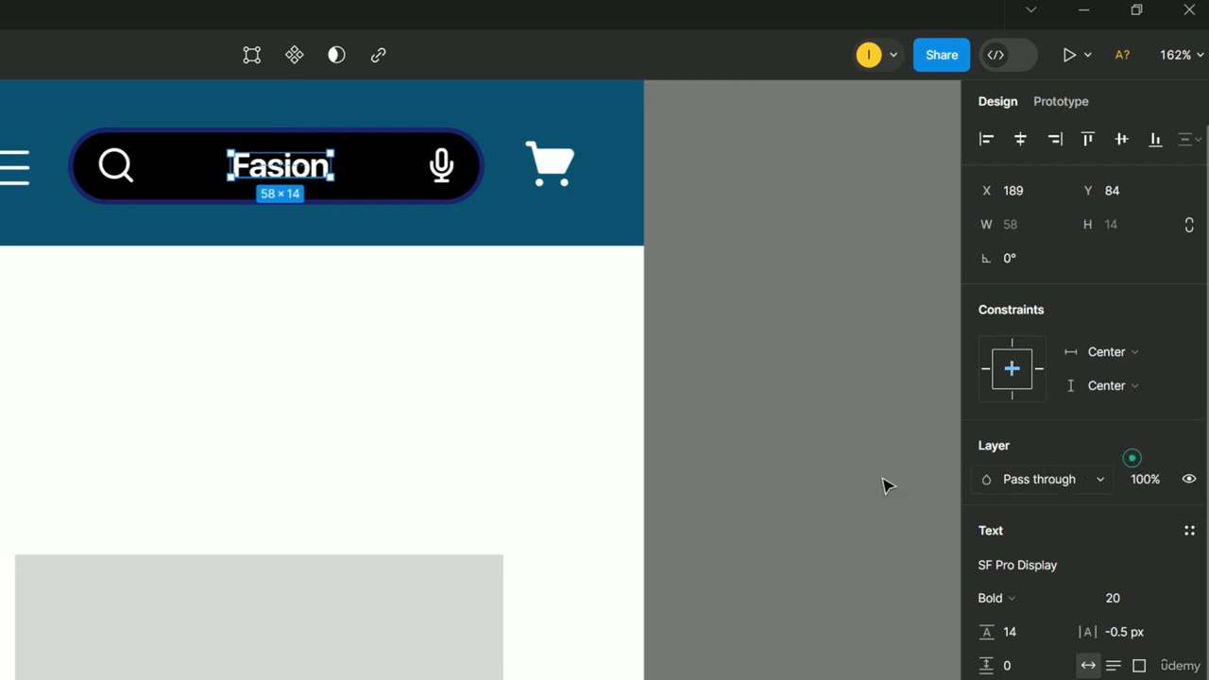
Pin the microphone icon to the Top and the cart icon to the Right.
click(456, 168)
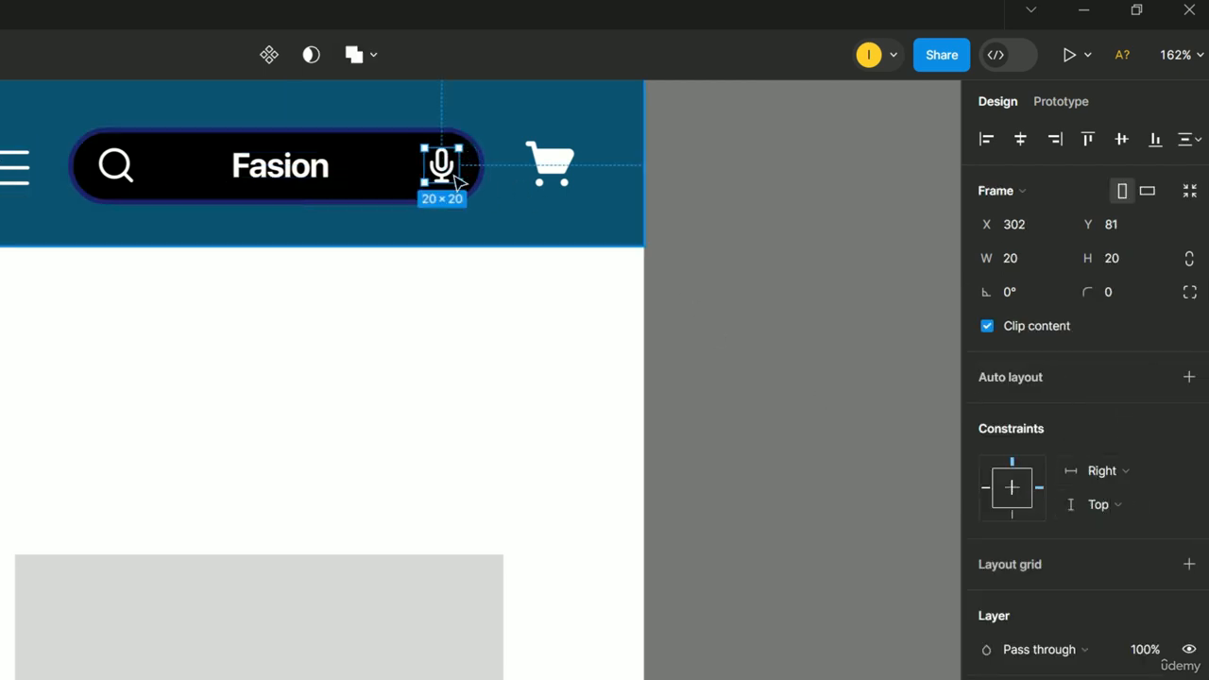
click(1165, 511)
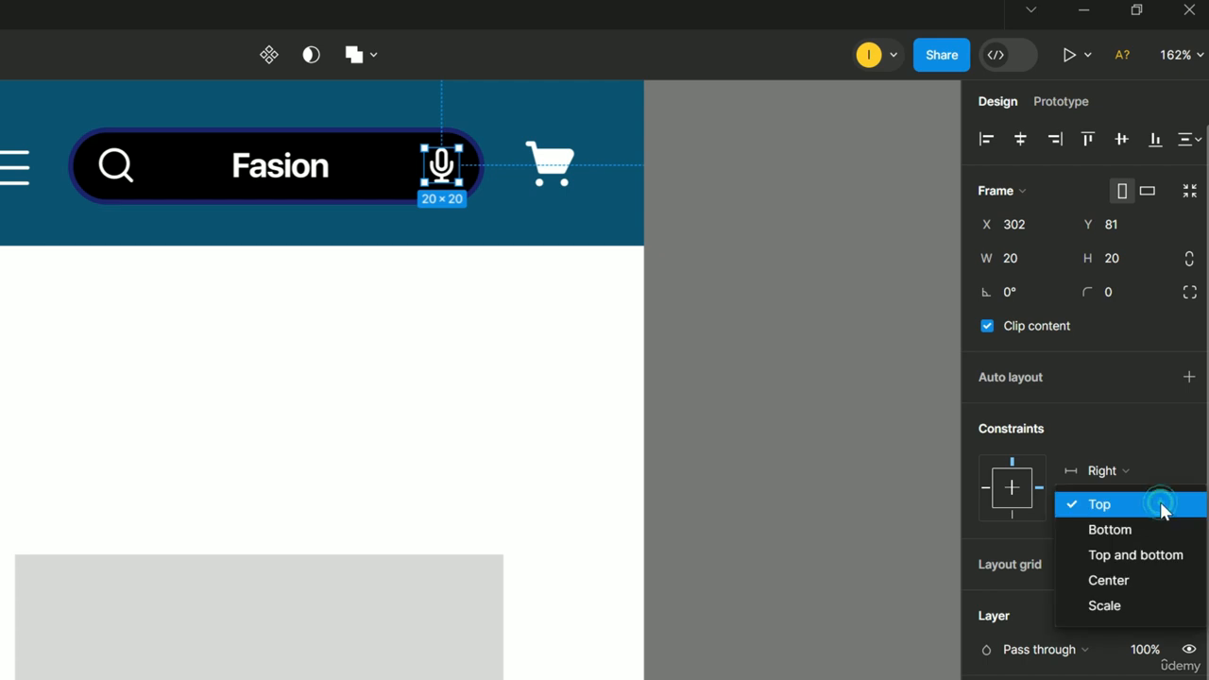
click(1163, 506)
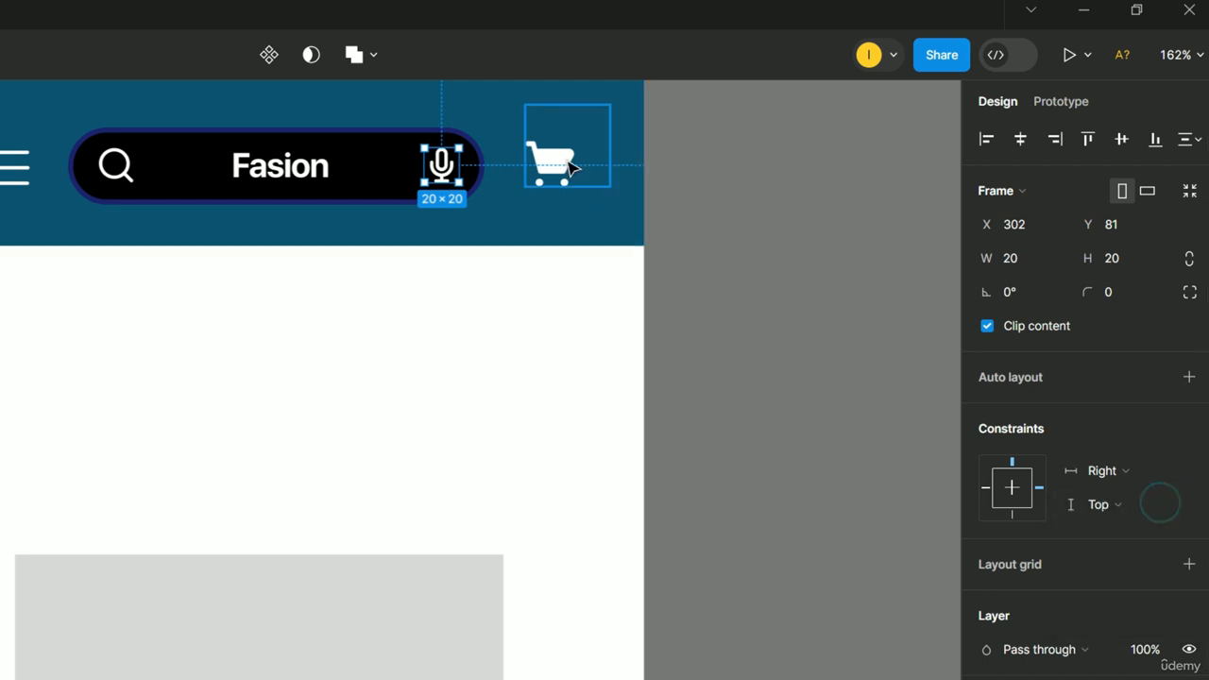
click(567, 167)
click(1133, 473)
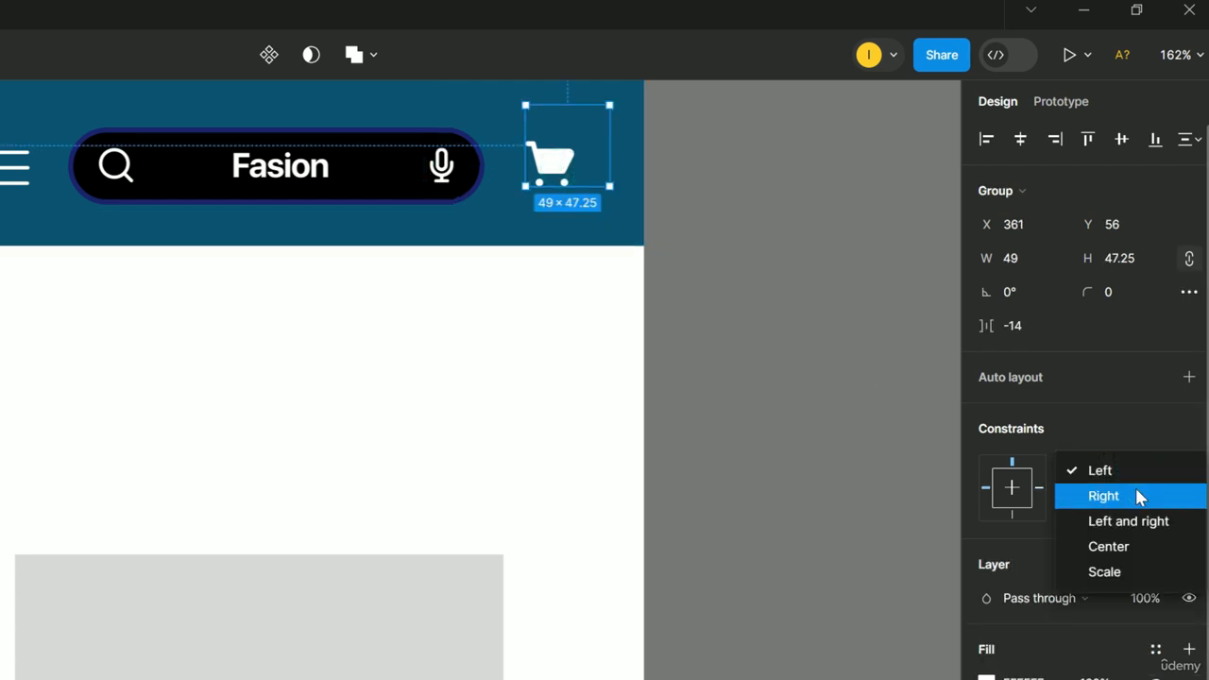
click(1135, 490)
Make the black search bar stretch Left and right.
scroll(478, 425, down, 4)
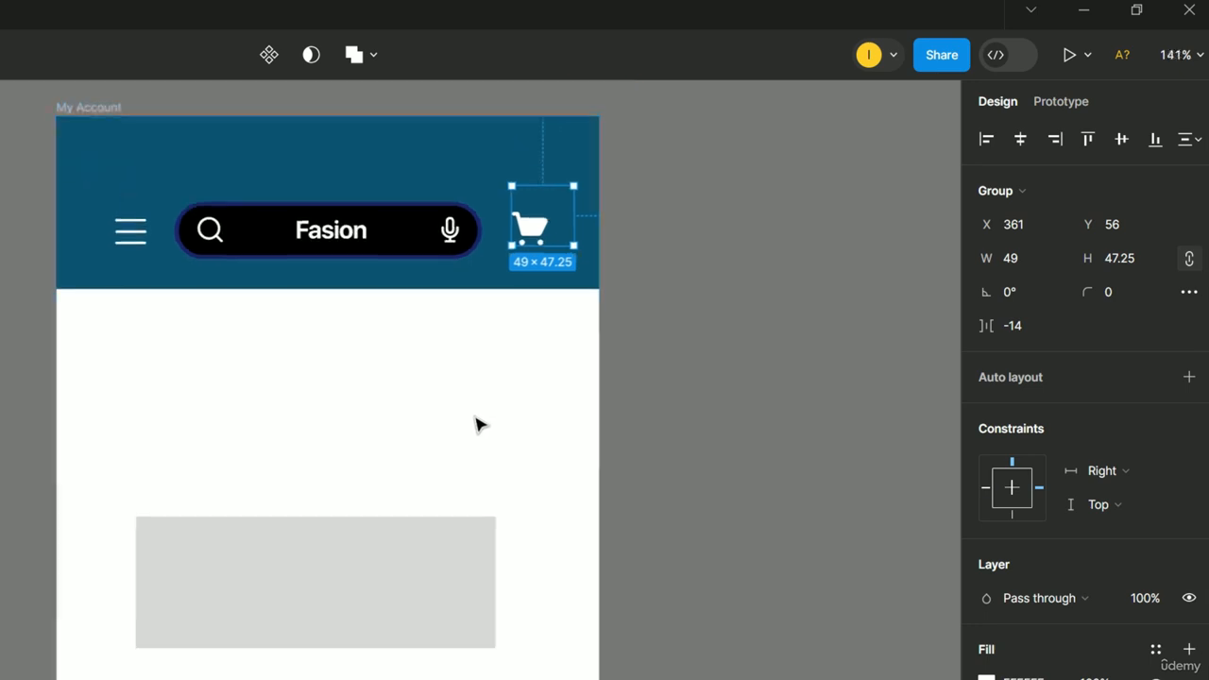
click(384, 257)
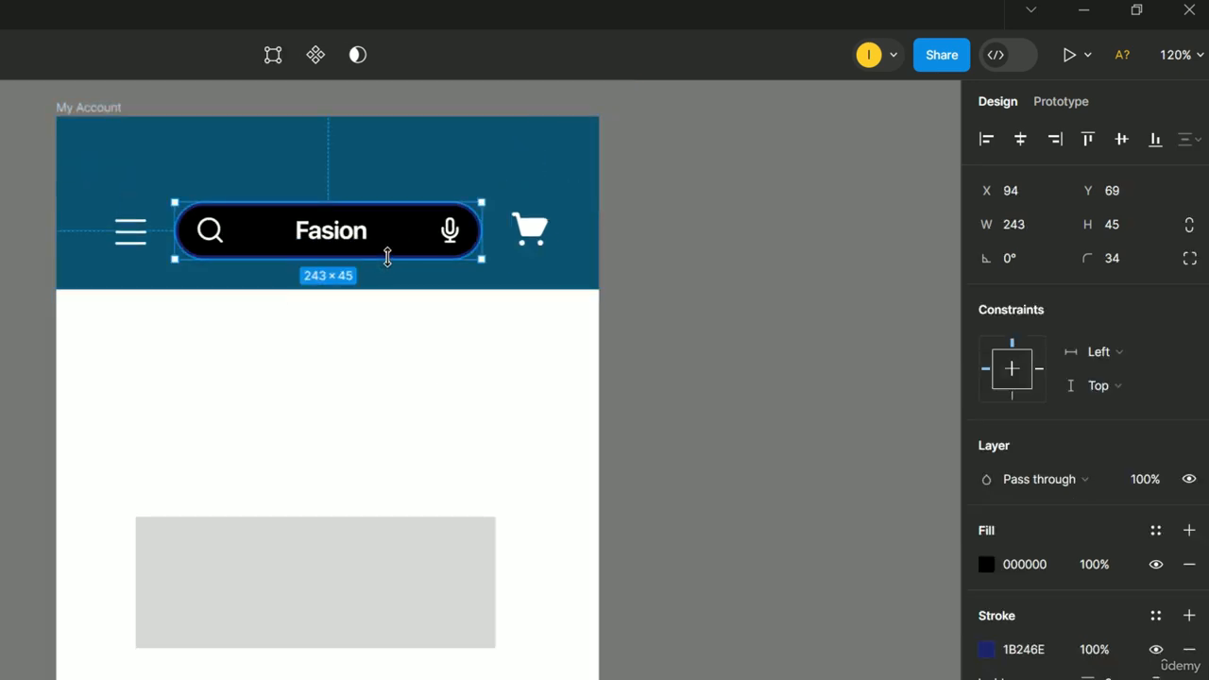
click(1157, 350)
click(1130, 403)
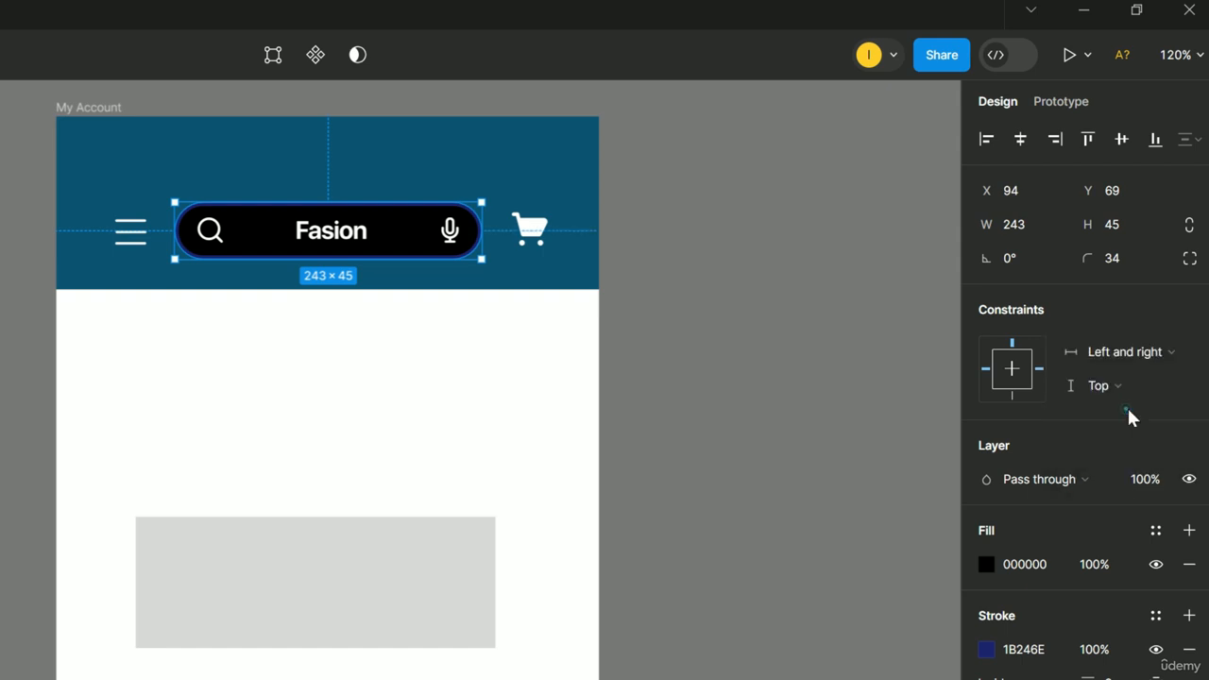
click(92, 108)
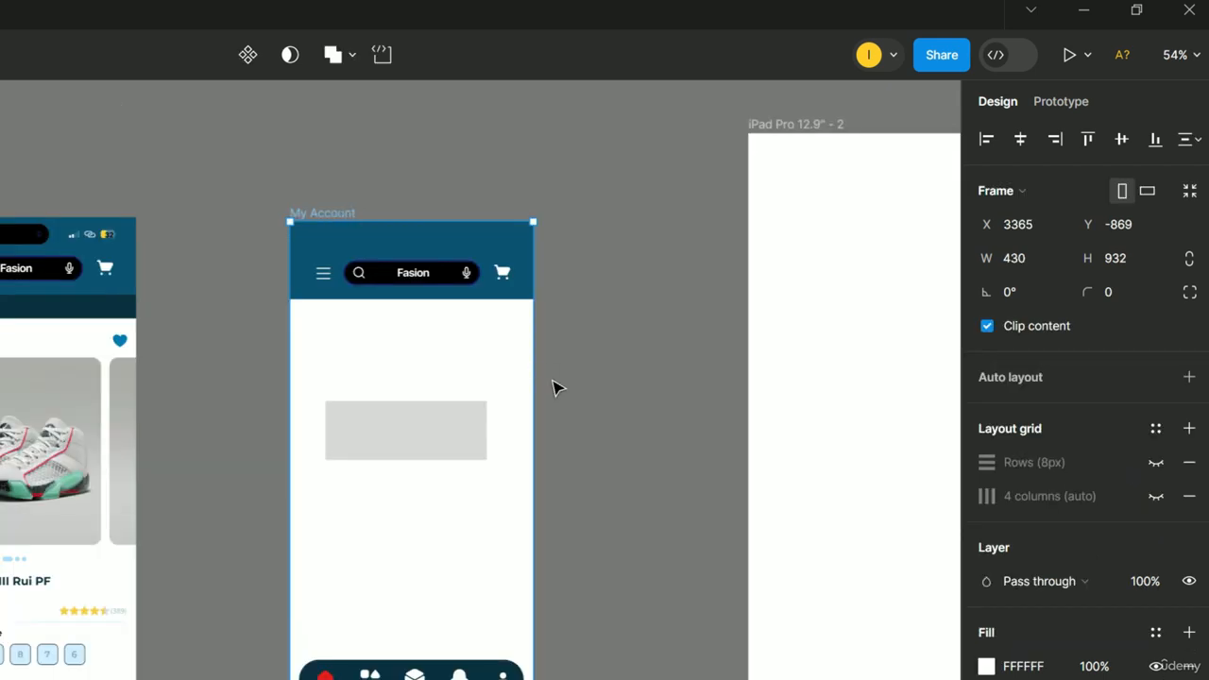
Test-widen the My Account frame and undo the resize.
drag(553, 381, 663, 427)
key(ctrl+z)
scroll(421, 597, down, 2)
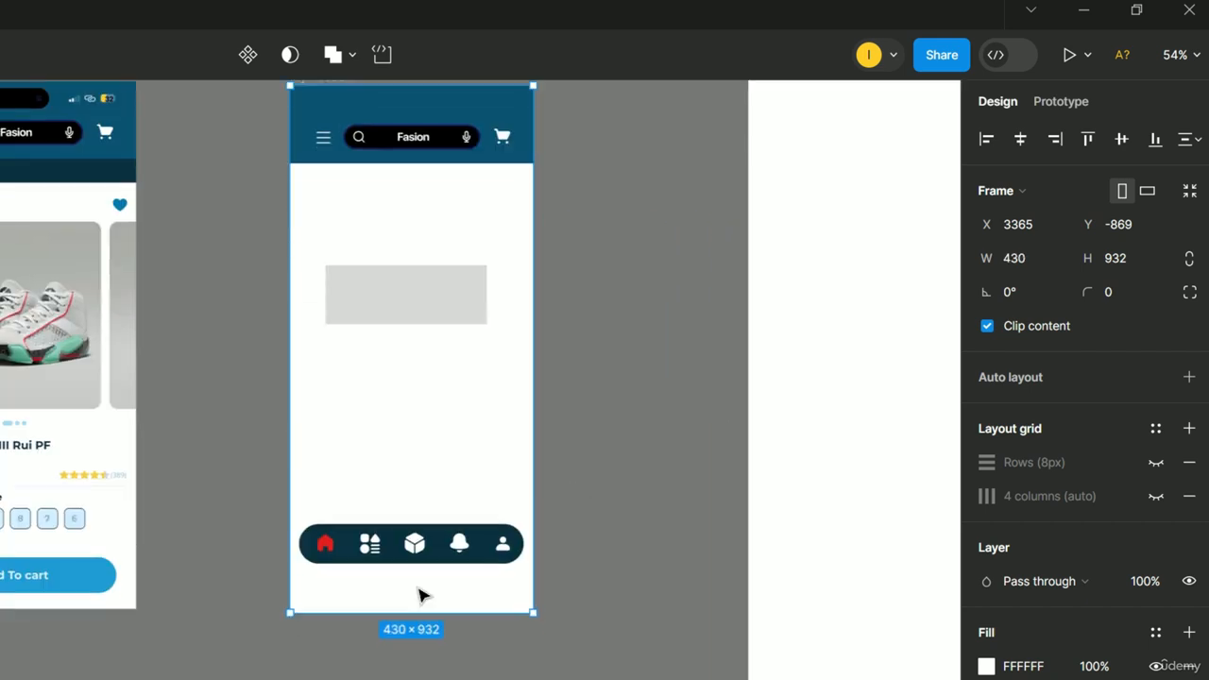
scroll(499, 569, up, 5)
scroll(499, 565, up, 2)
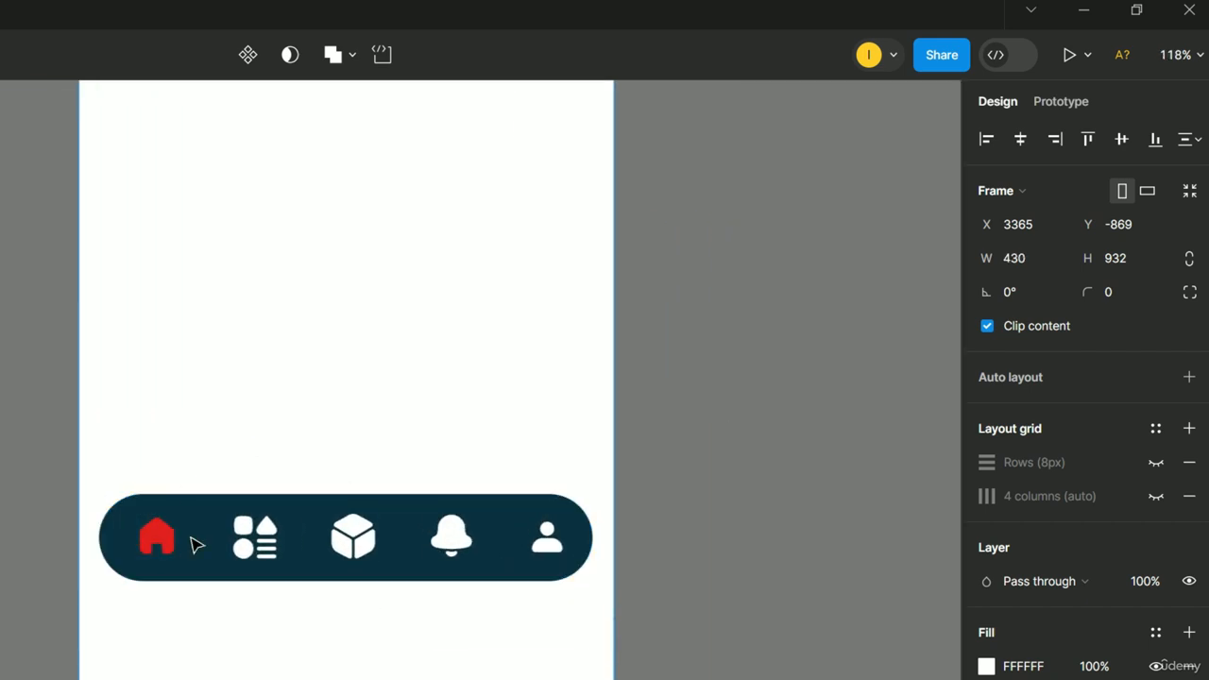
Pin the home and grid nav icons Left and Bottom.
click(158, 533)
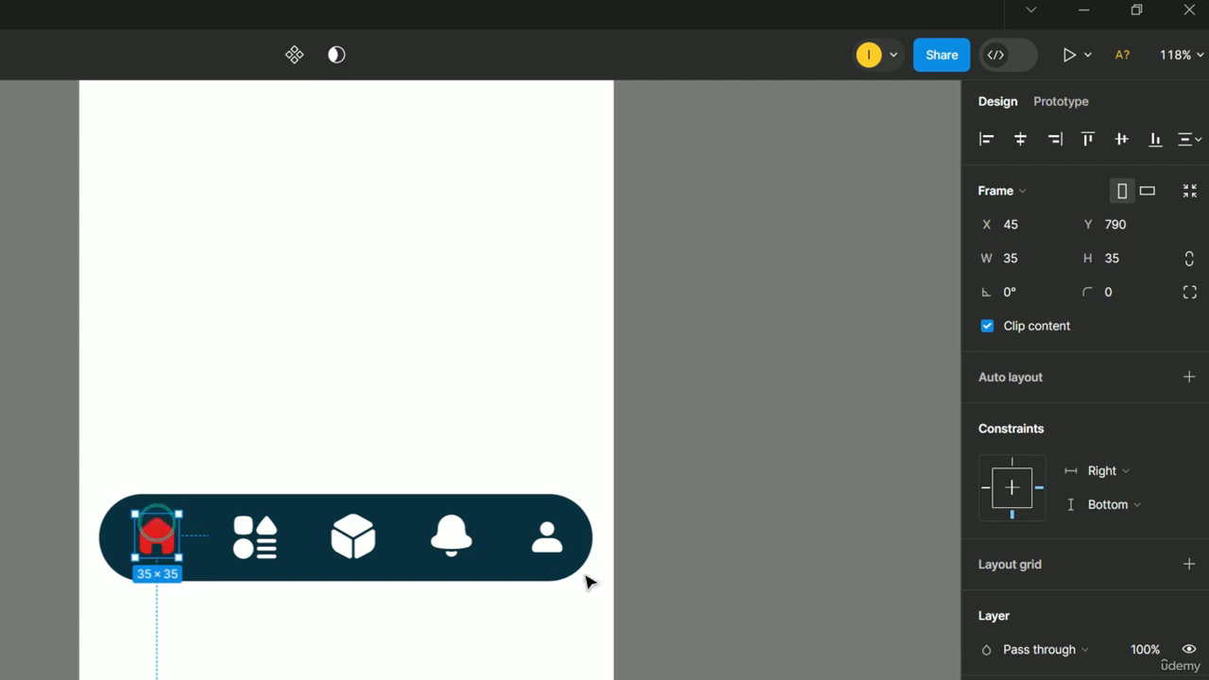
click(1189, 473)
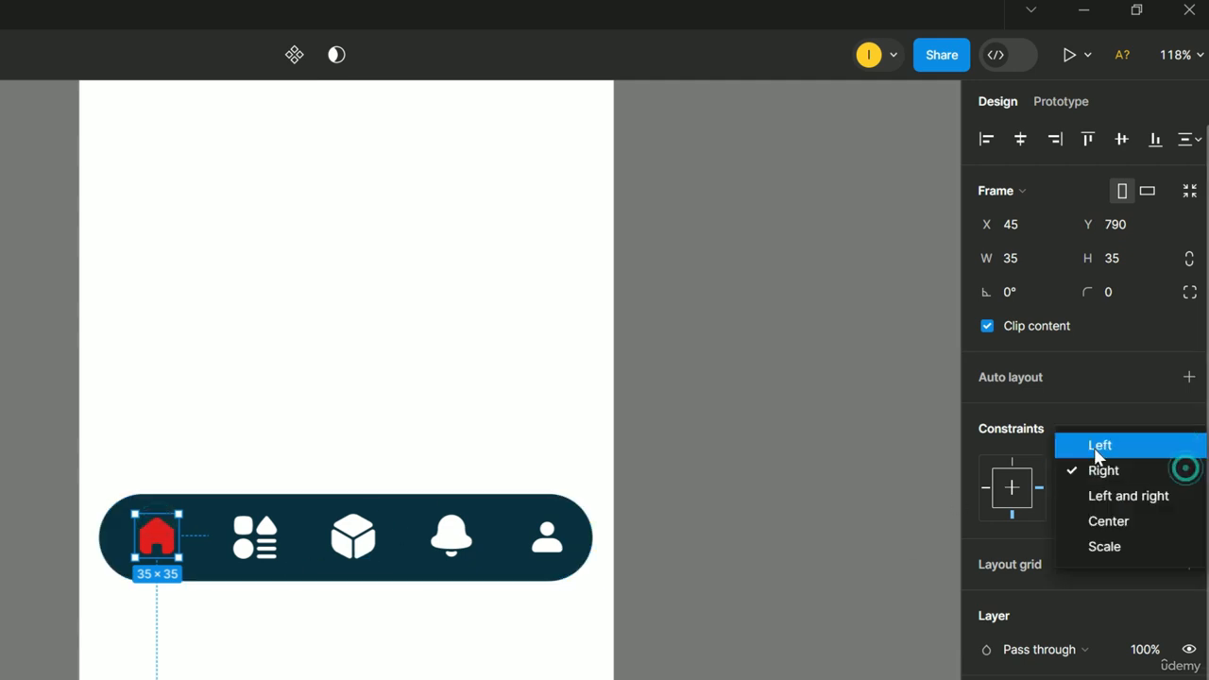
click(1095, 446)
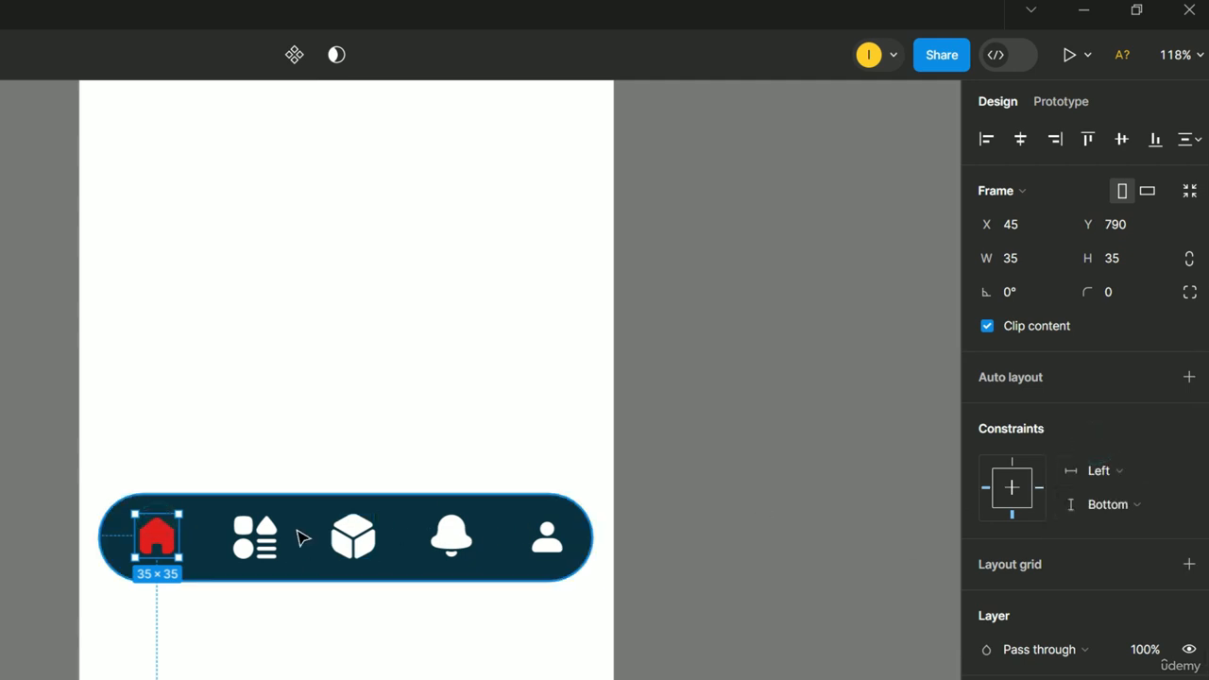
click(255, 537)
click(1154, 478)
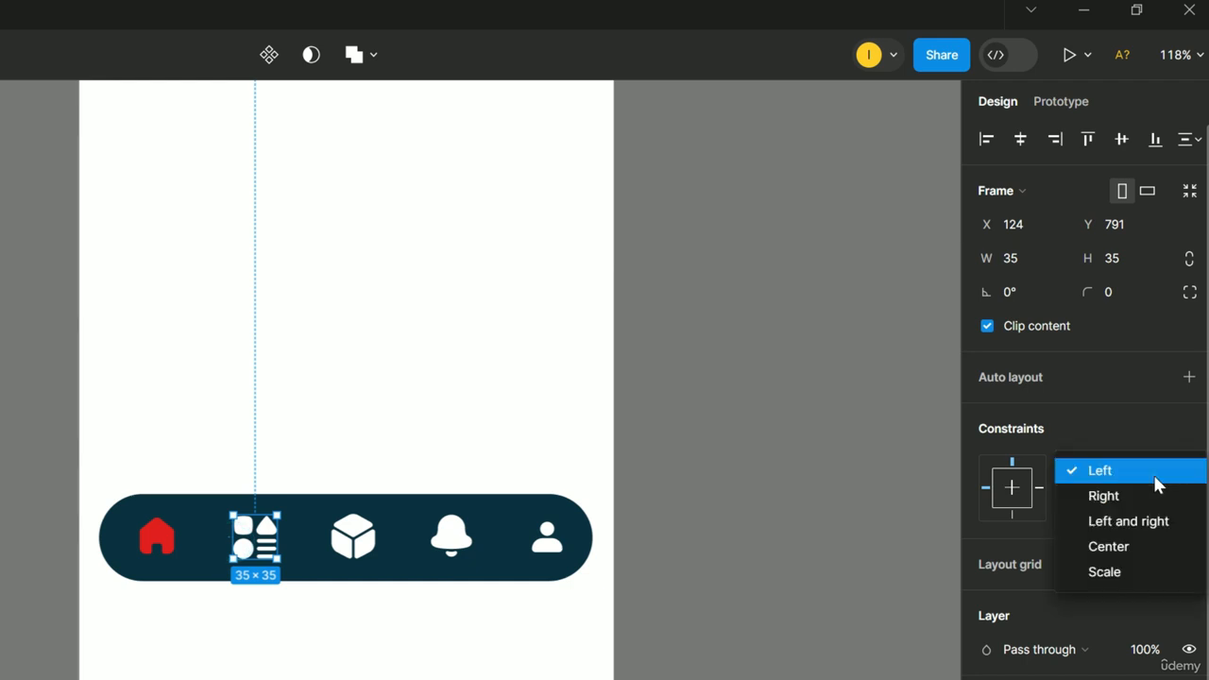
click(1153, 474)
click(1134, 507)
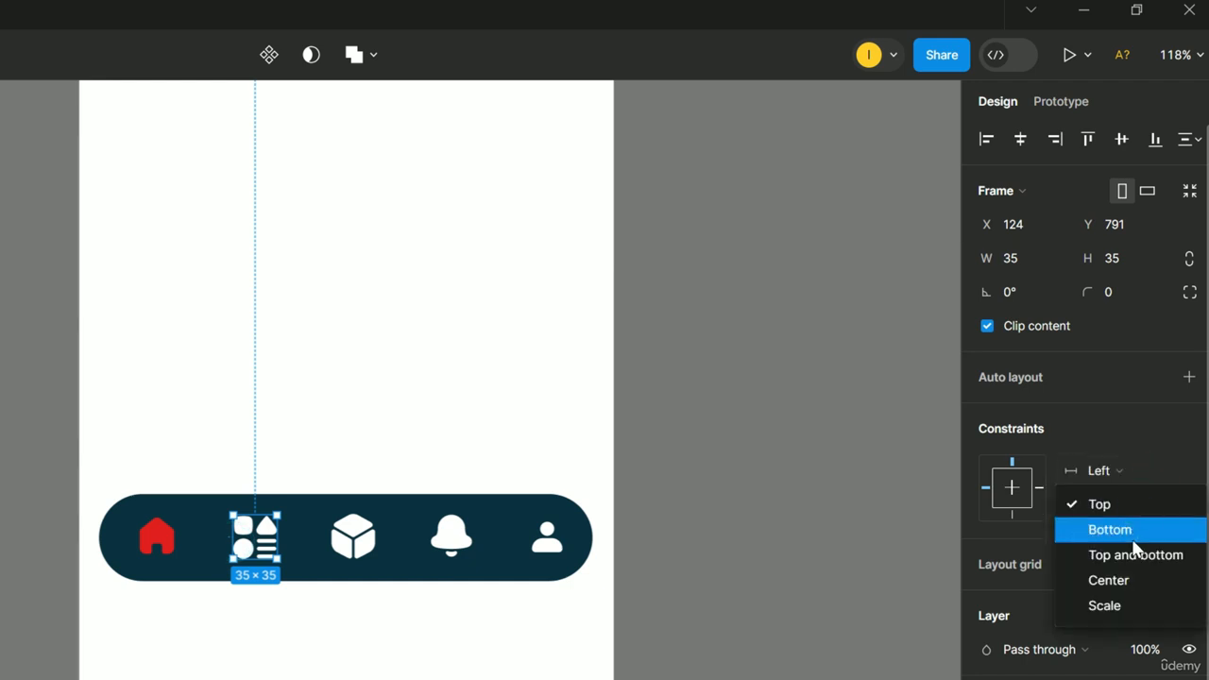
click(1133, 540)
Make the cube icon stretch Left and right and stay vertically centred.
click(359, 515)
click(1160, 505)
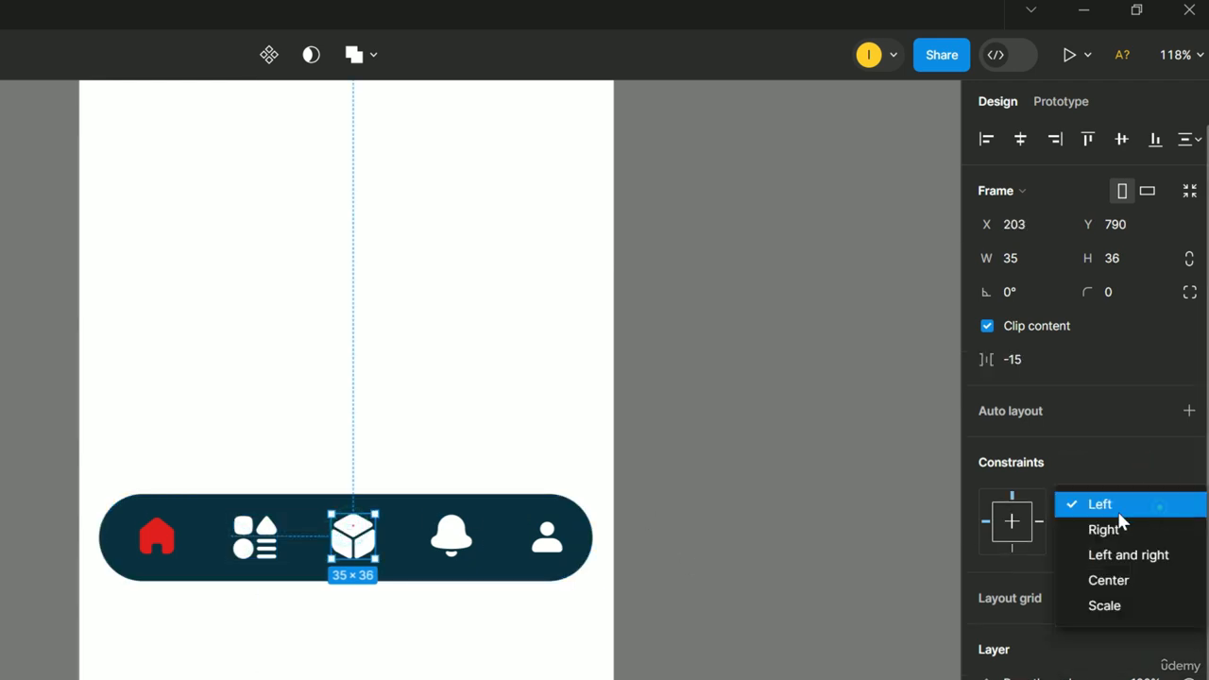
click(1128, 555)
click(1118, 537)
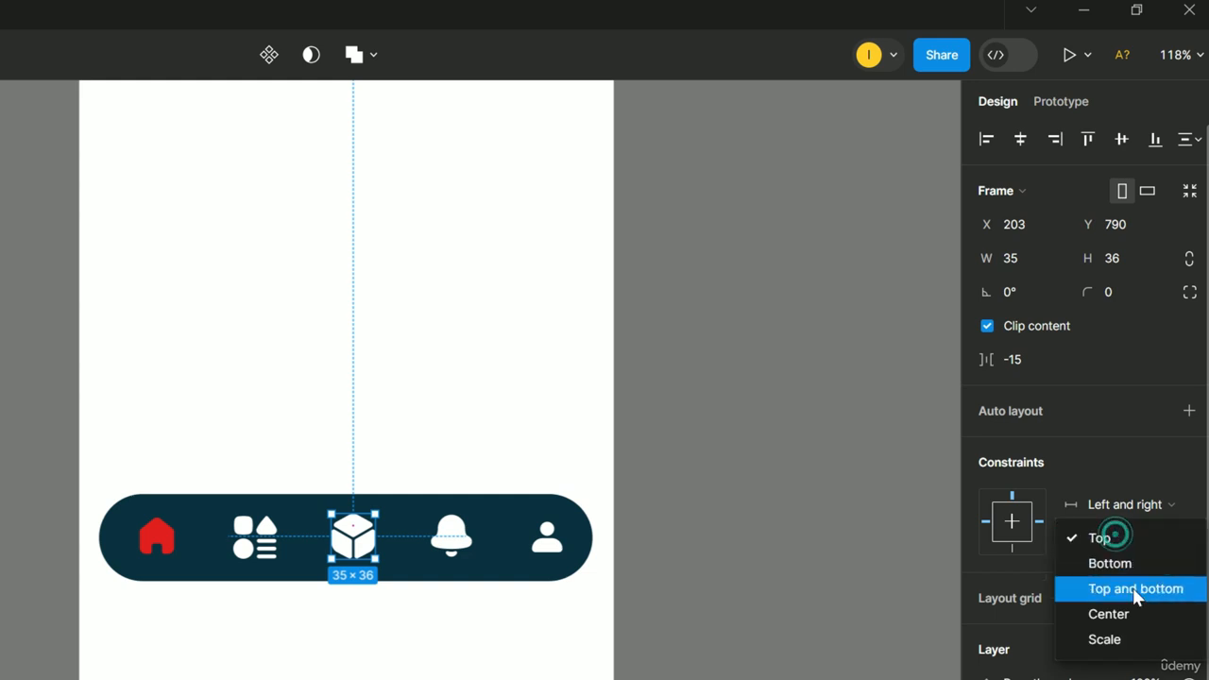
click(1129, 617)
Pin the bell and person icons Right and Bottom.
click(451, 534)
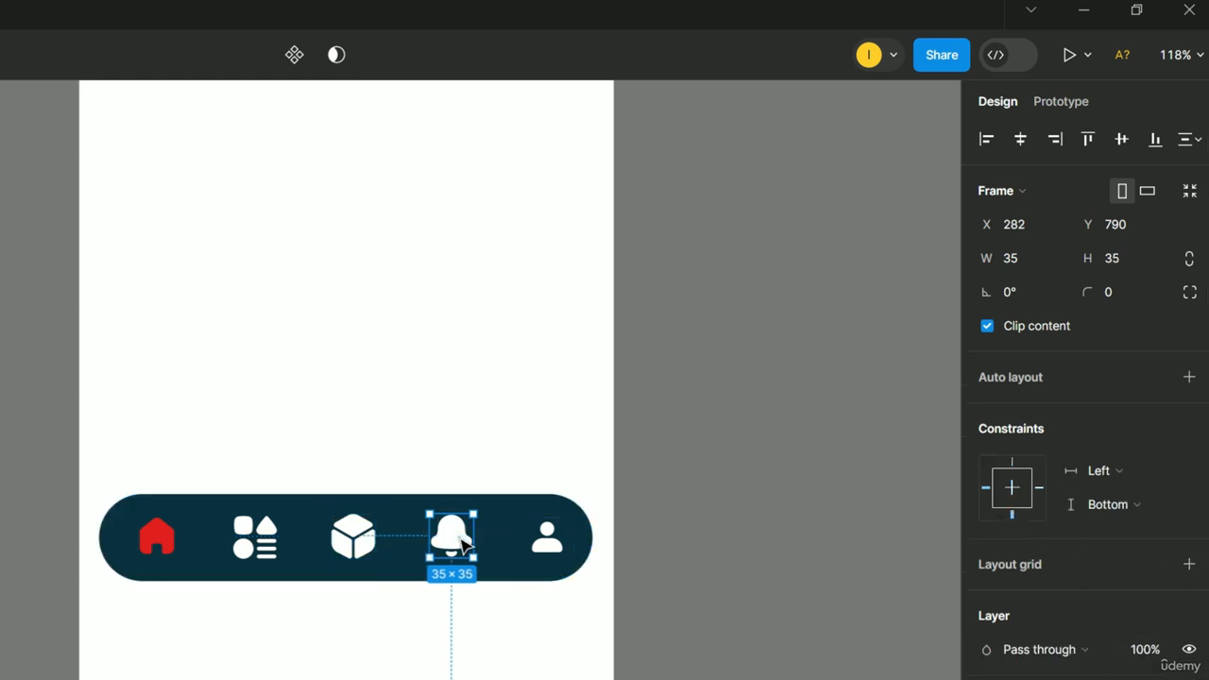
click(1138, 477)
click(1153, 493)
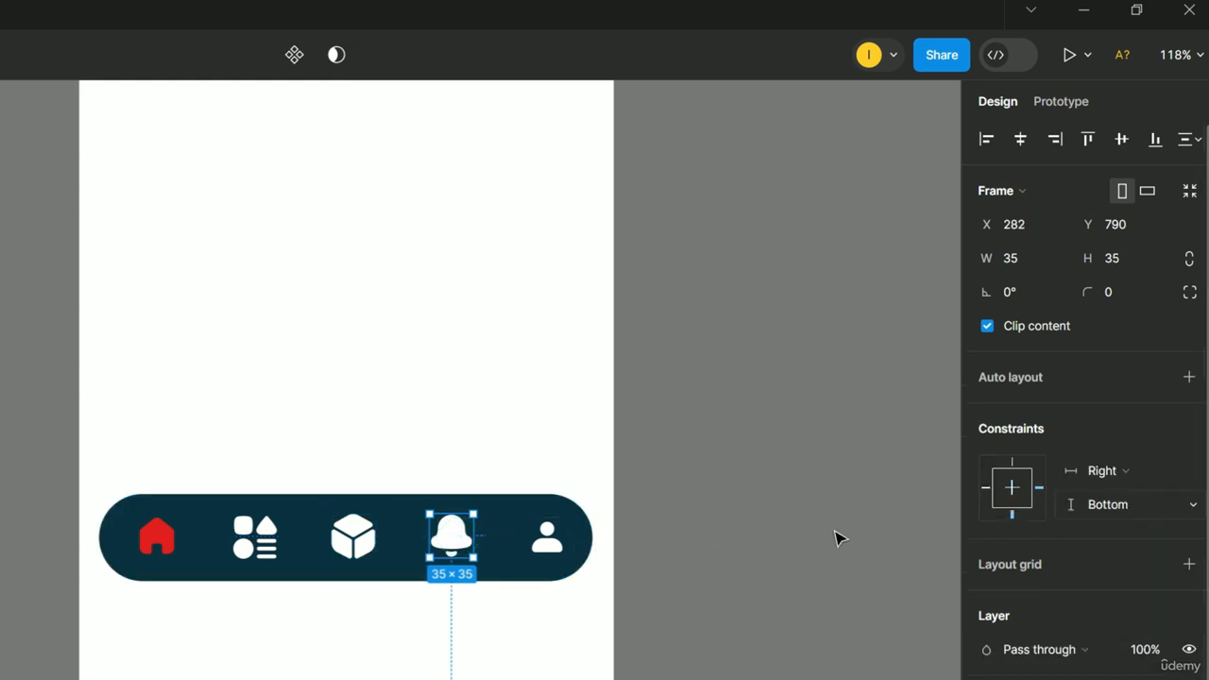
click(548, 539)
click(1123, 473)
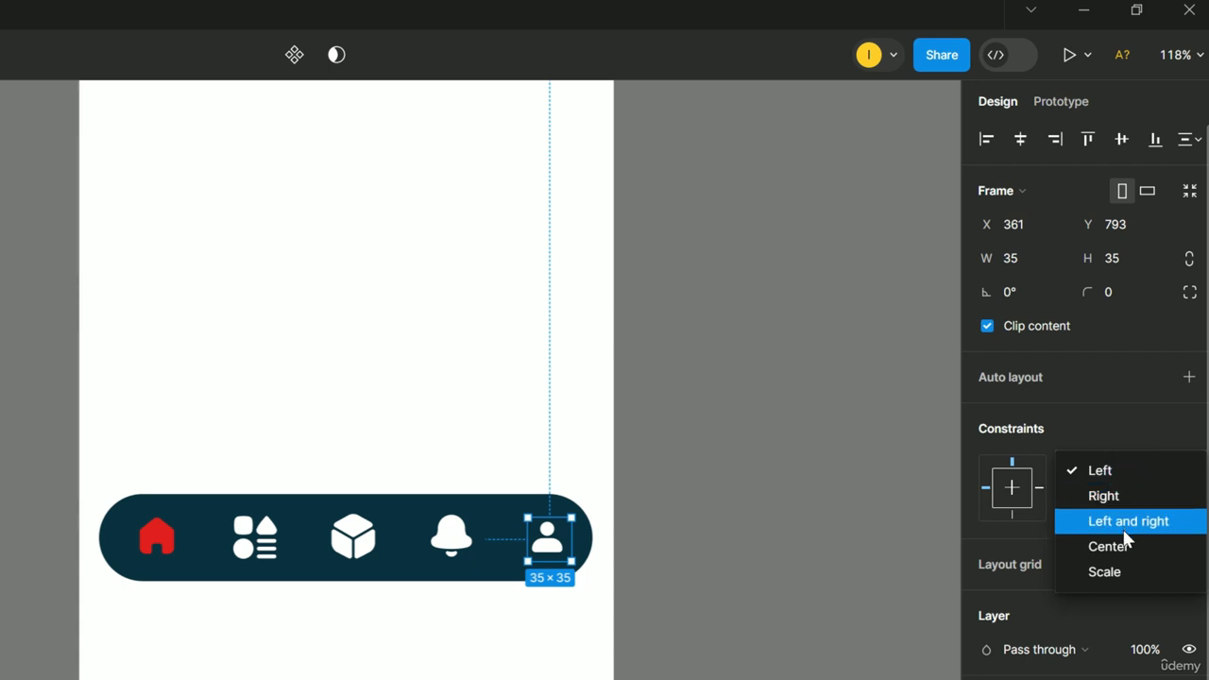
click(1131, 507)
click(1143, 504)
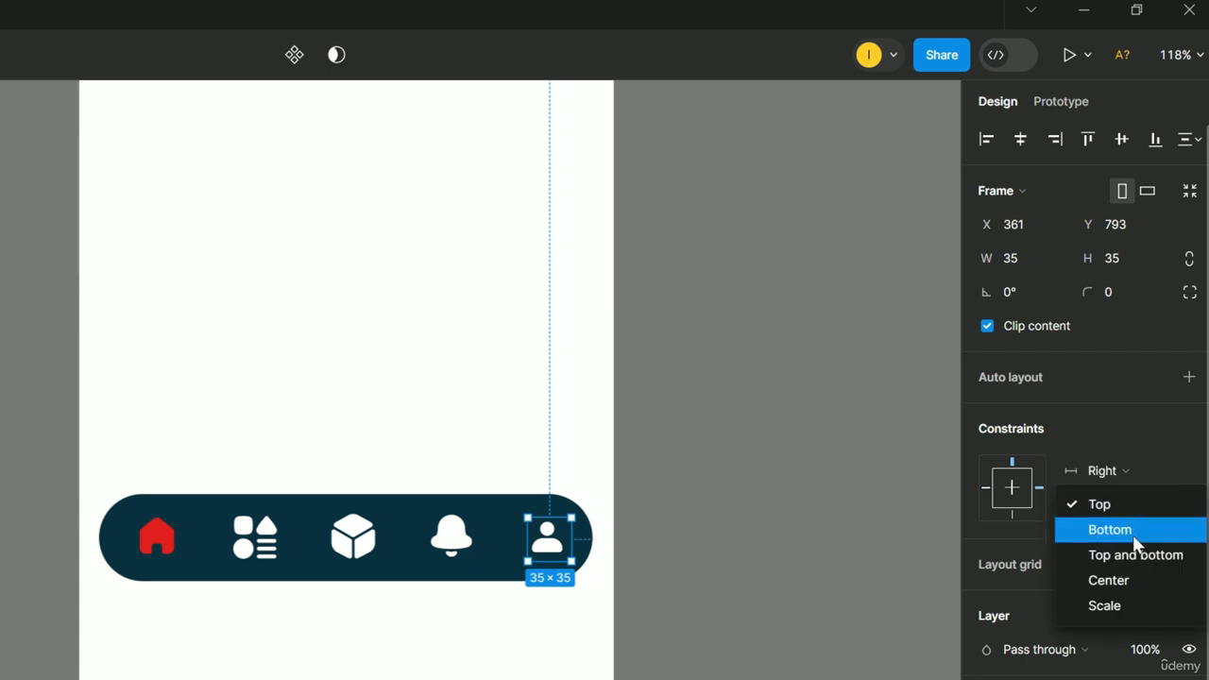
click(1132, 535)
click(492, 574)
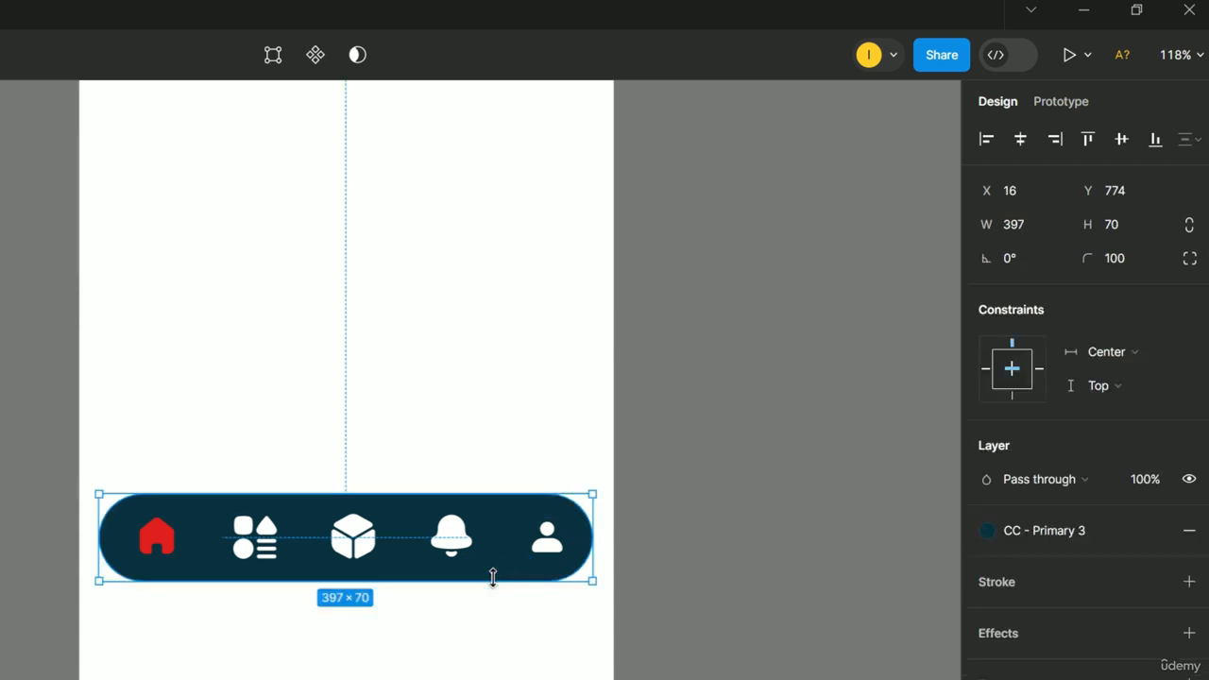
Check the nav bar's horizontal constraint, then test-widen My Account and shrink it back to 430.
click(1106, 351)
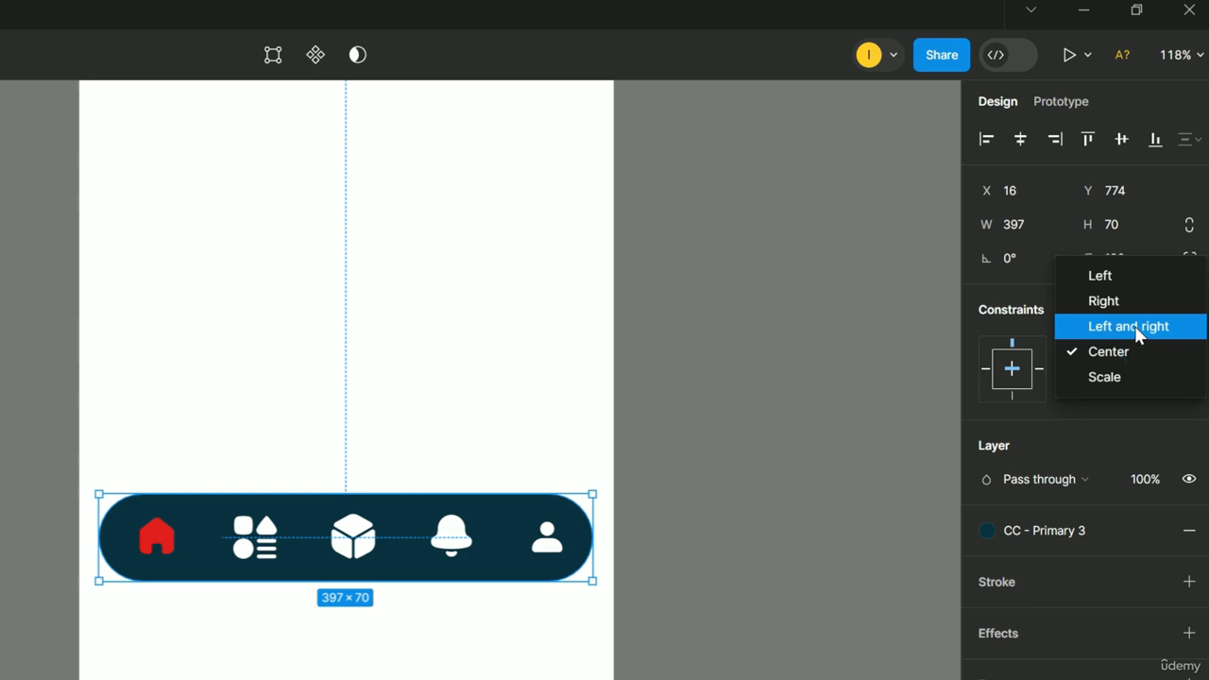
click(823, 572)
scroll(710, 529, down, 4)
scroll(710, 529, up, 3)
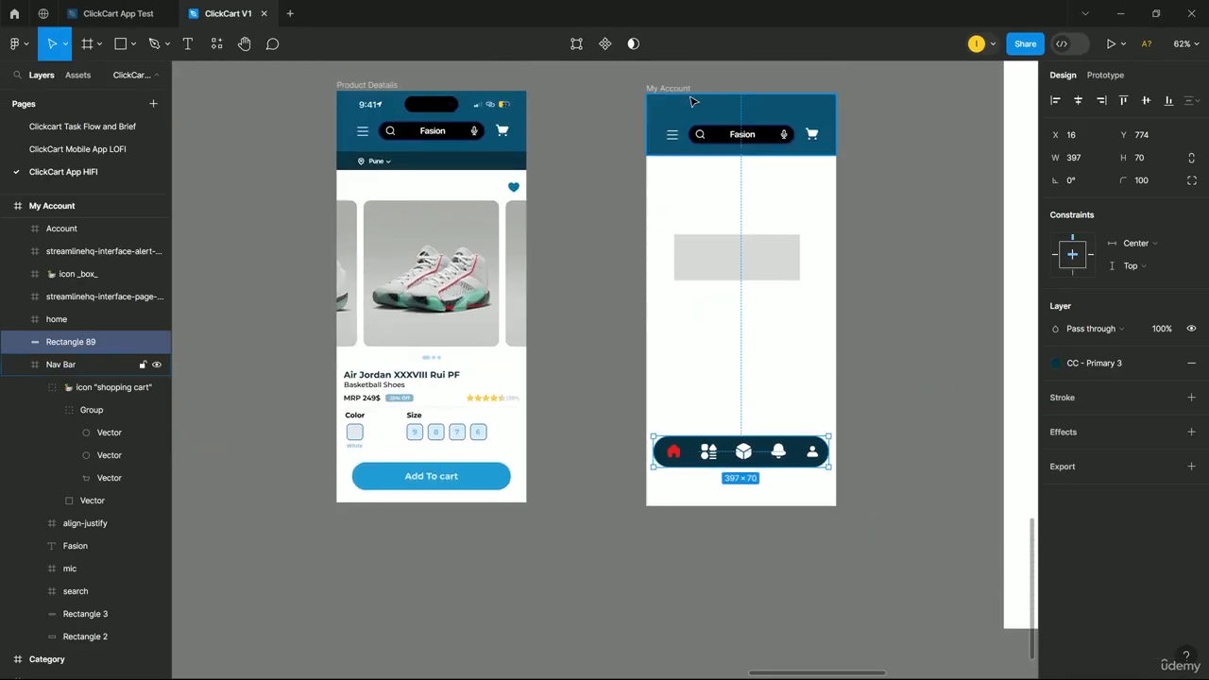
click(683, 91)
drag(836, 305, 922, 363)
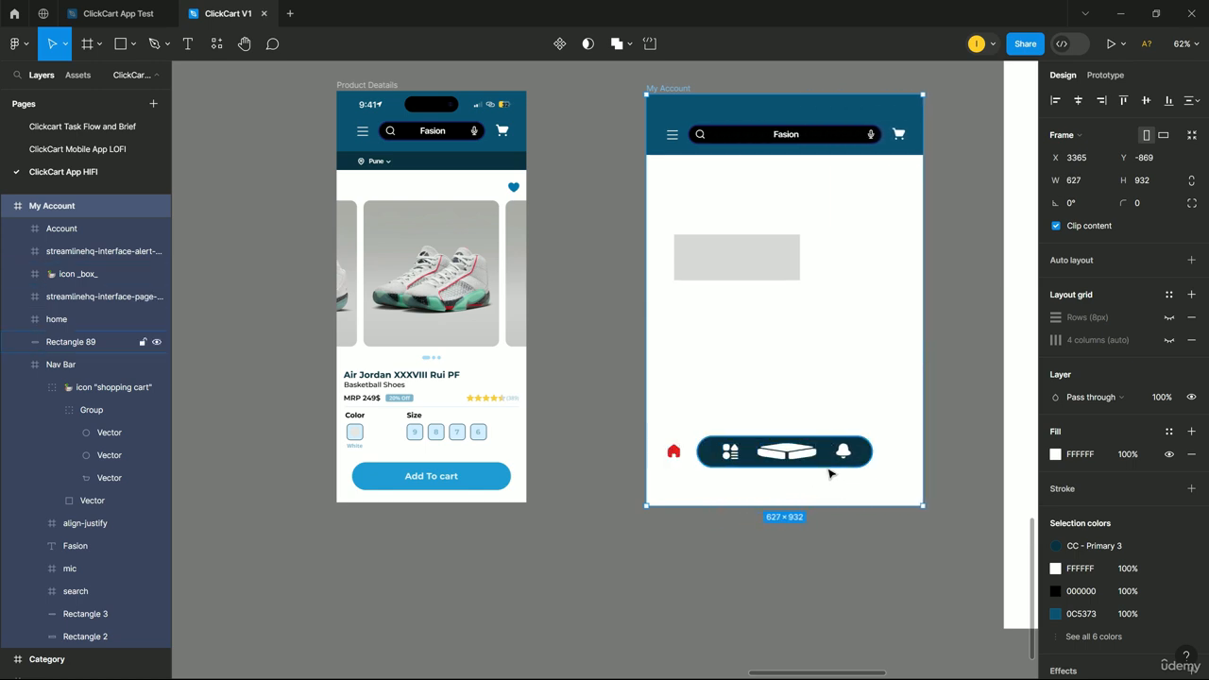
drag(923, 469, 834, 472)
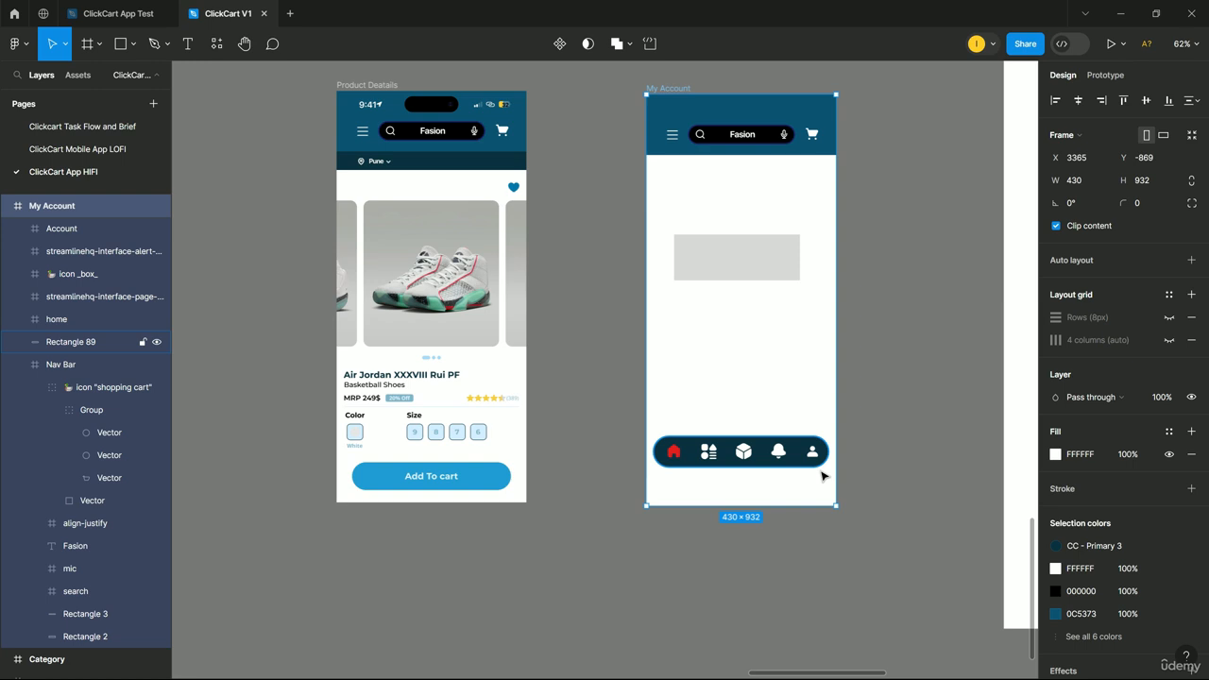
scroll(829, 469, up, 5)
Set Rectangle 89, the nav background, to Left and right and Bottom.
click(764, 464)
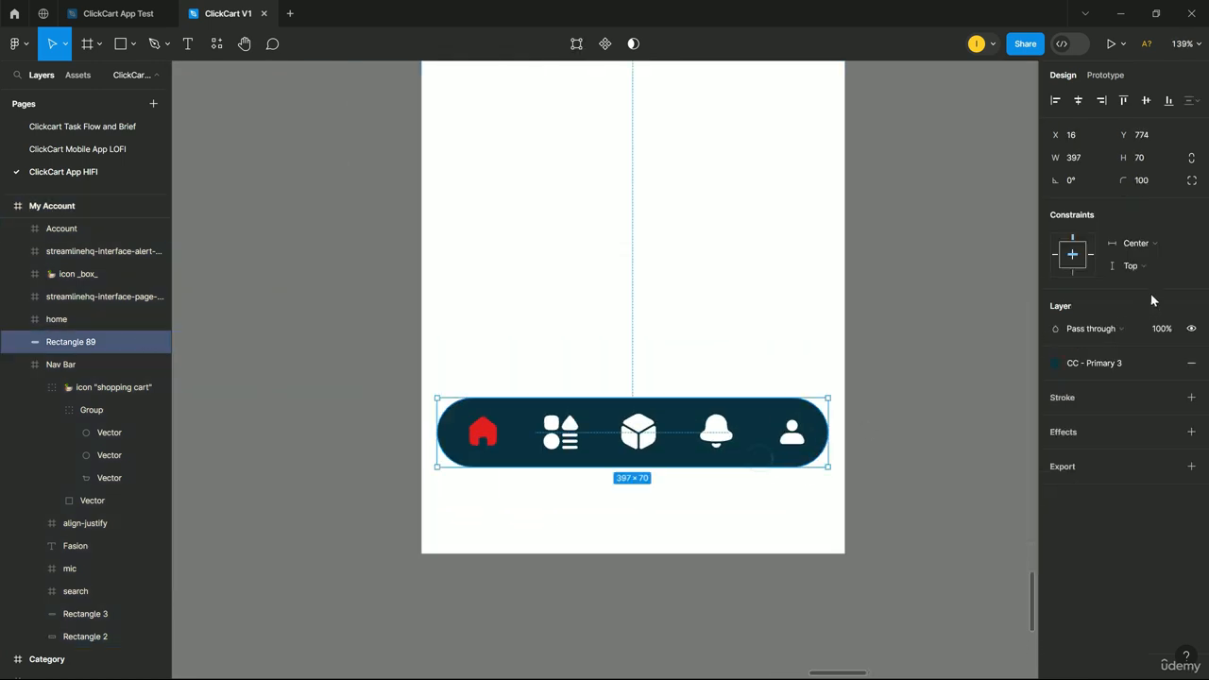
click(1167, 246)
click(1136, 225)
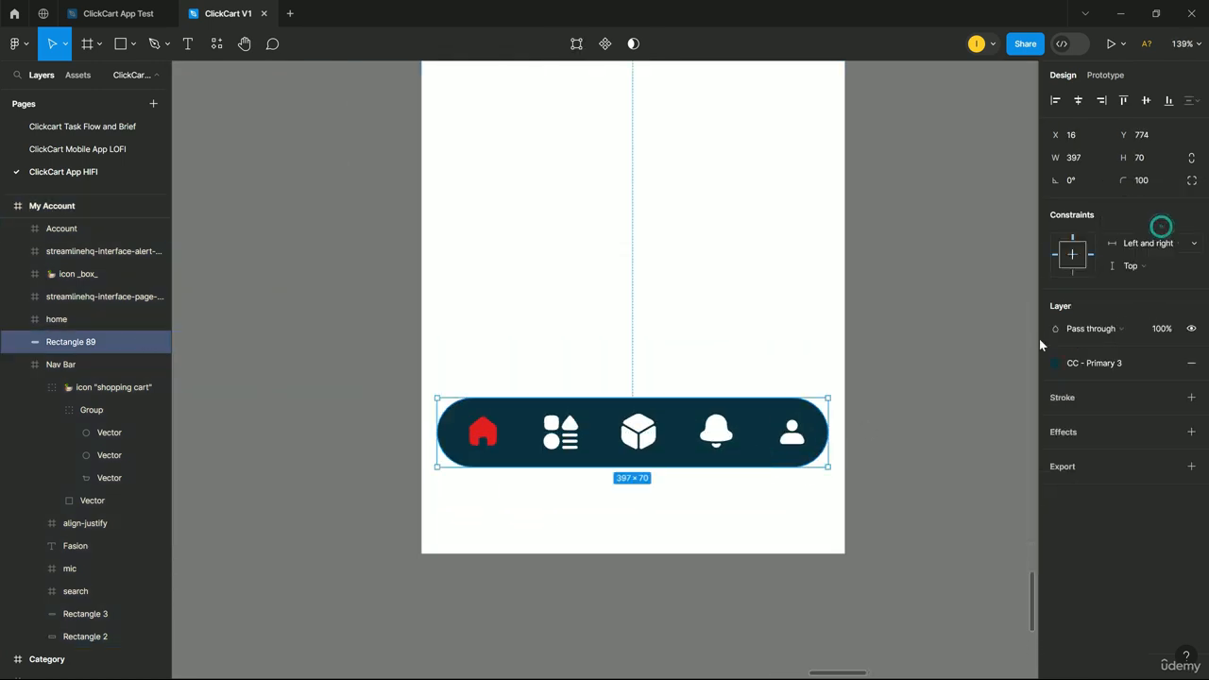
click(1156, 267)
click(1068, 281)
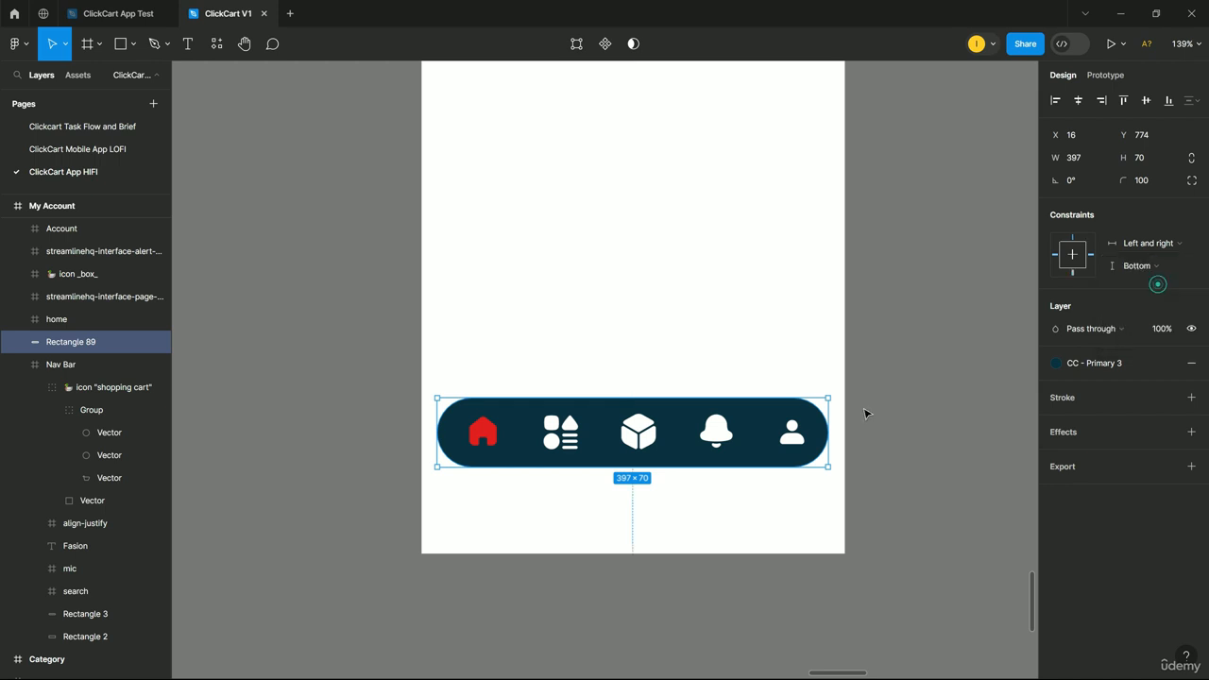
scroll(860, 416, down, 3)
scroll(845, 378, up, 5)
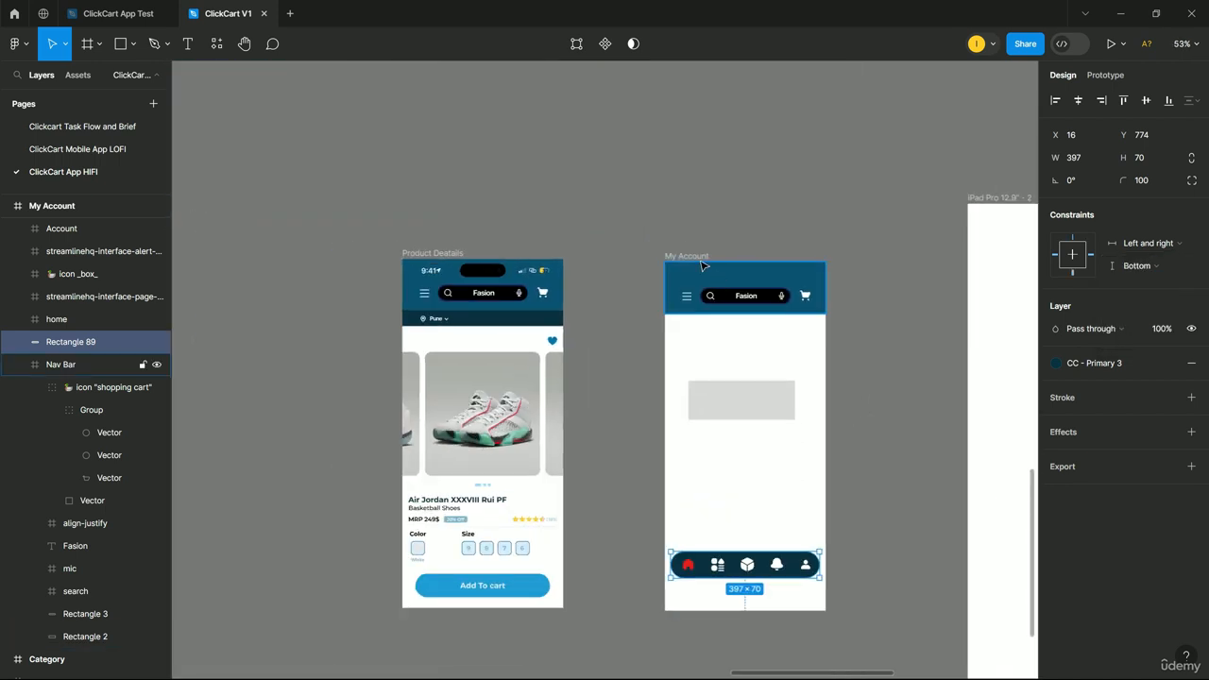
Test-widen My Account and restore it to 430 wide.
click(702, 266)
drag(825, 453, 911, 438)
key(ctrl+z)
scroll(772, 521, down, 1)
scroll(767, 518, up, 2)
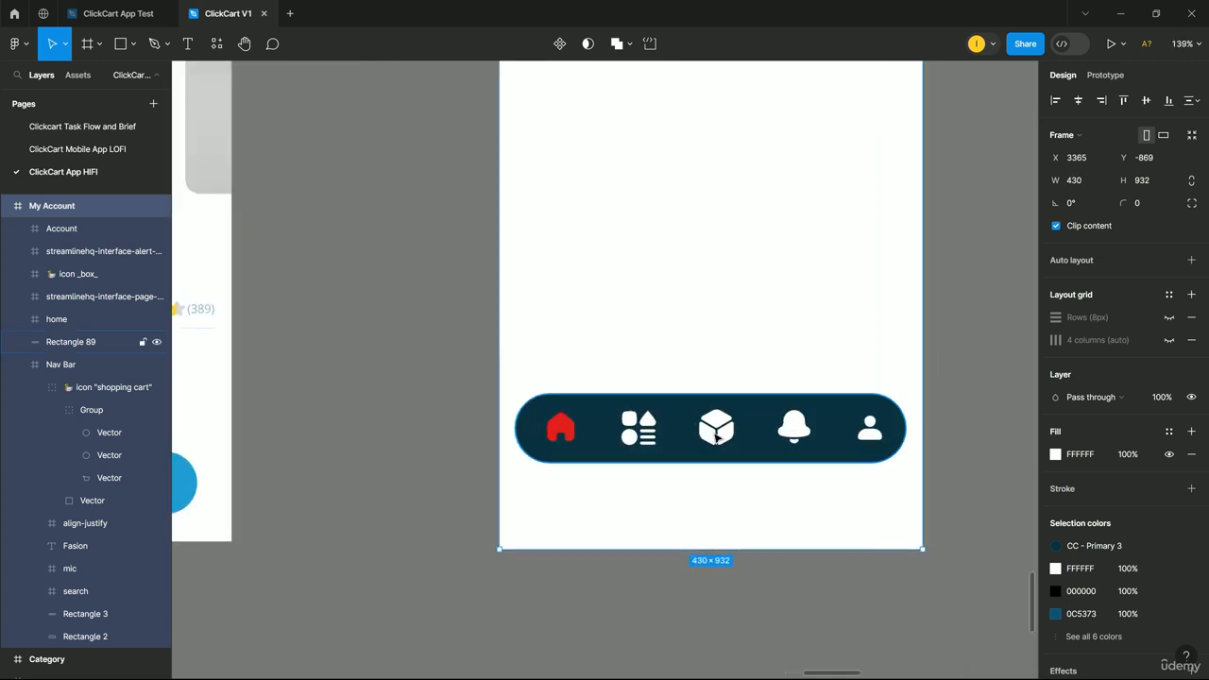
scroll(715, 436, up, 5)
Set the box icon's horizontal constraint to Center, then test by widening My Account.
click(715, 434)
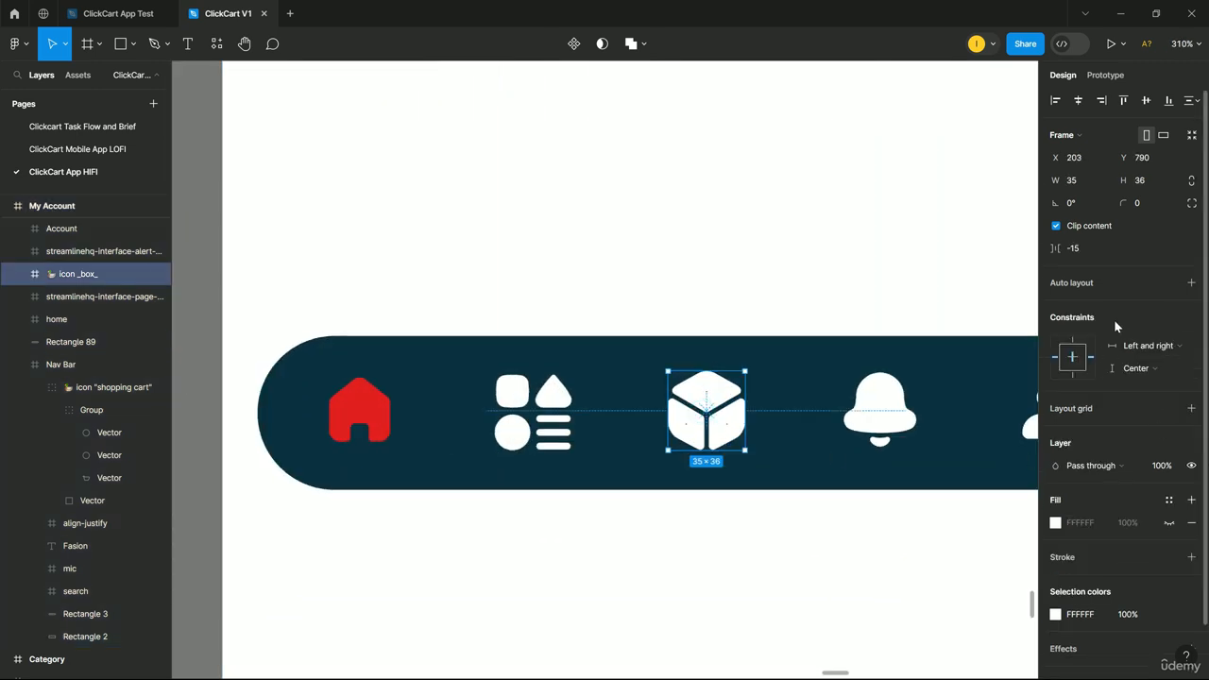
click(1139, 345)
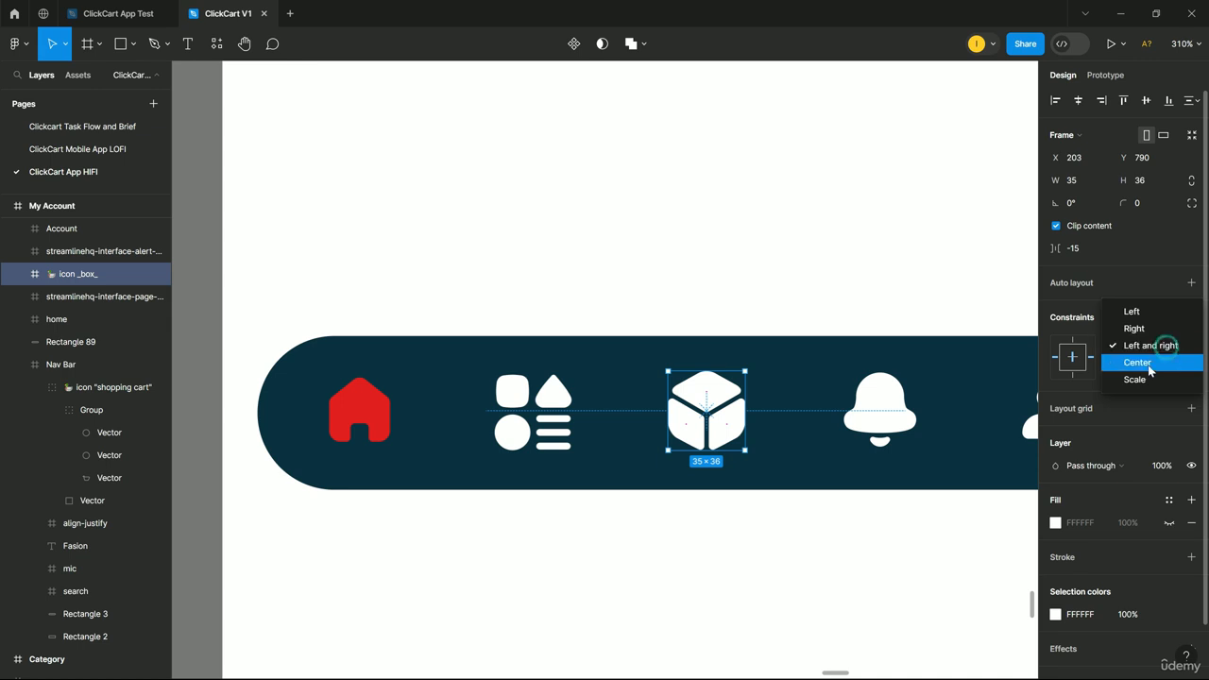
click(1148, 363)
scroll(902, 485, down, 6)
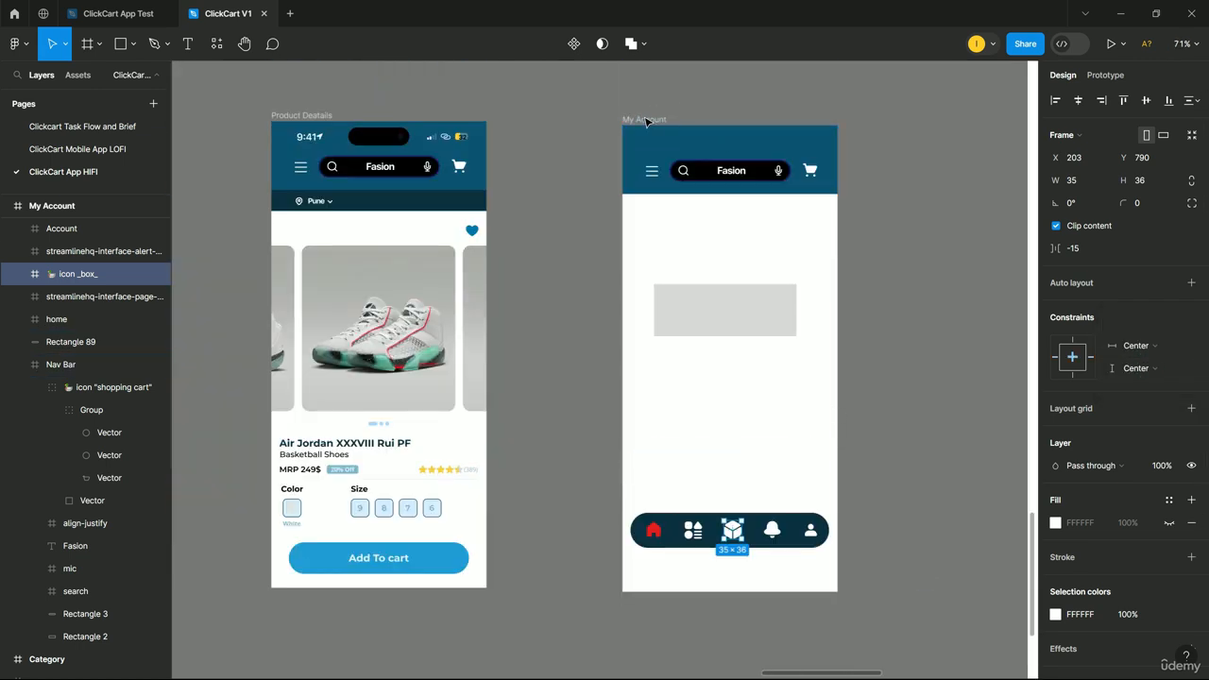
click(645, 120)
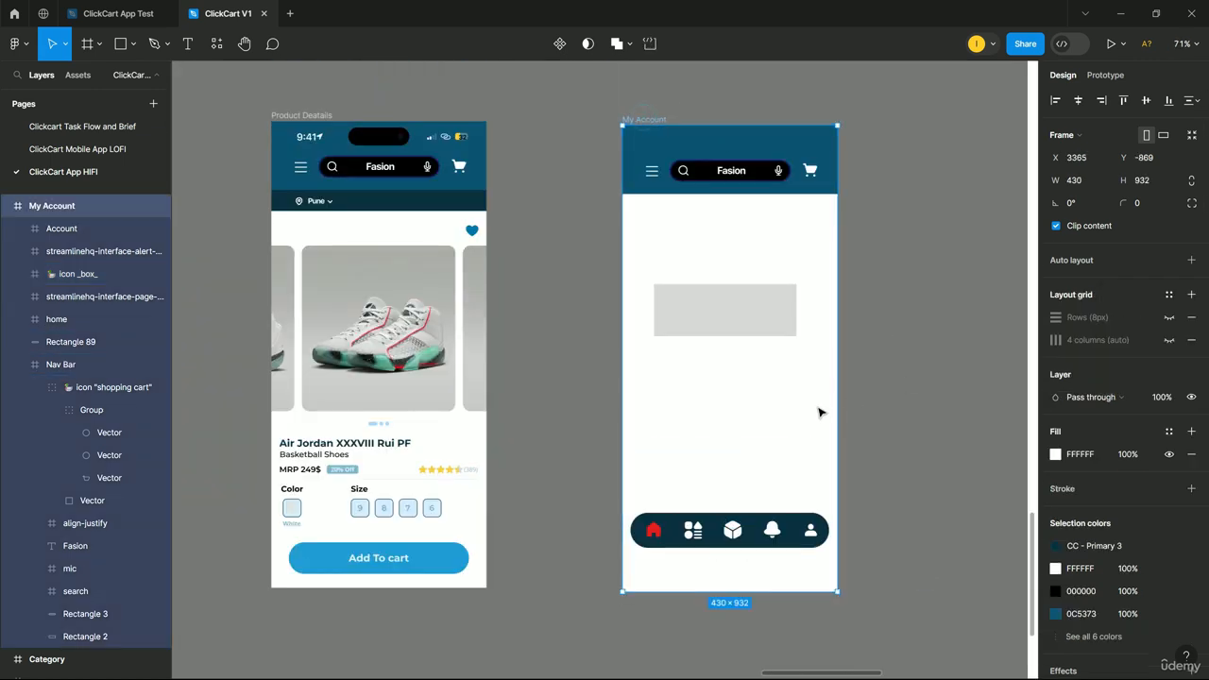
drag(838, 413, 723, 444)
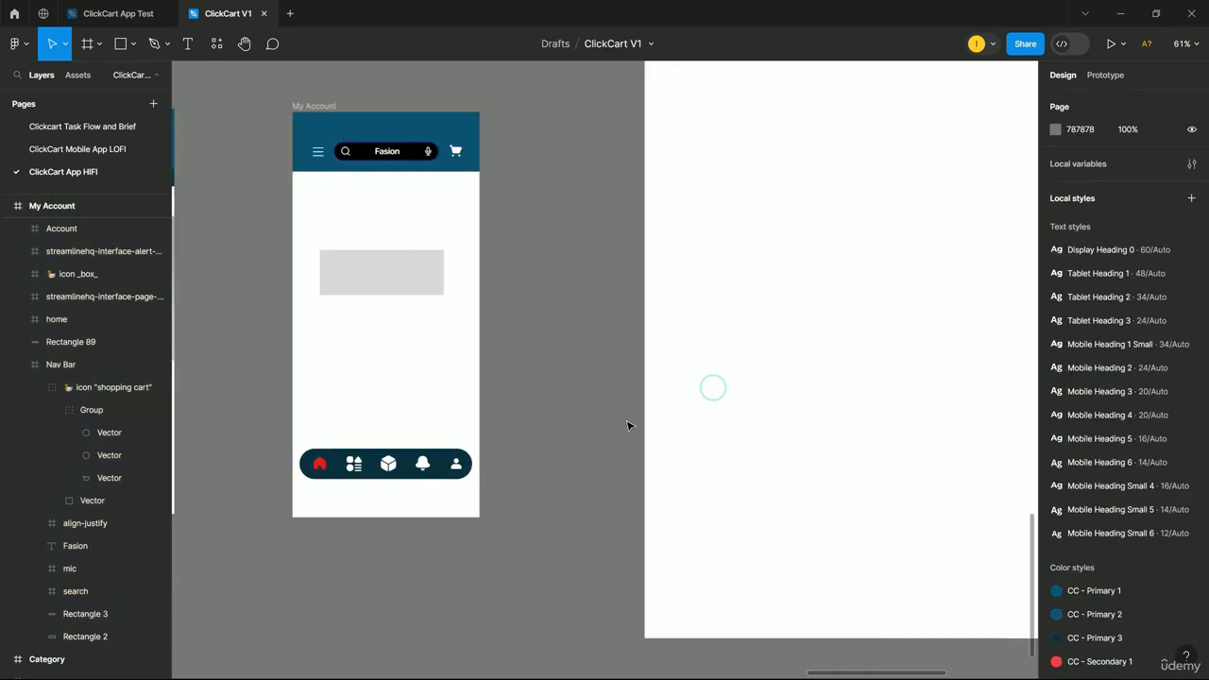
Paste a copy of the My Account header into the iPad Pro frame.
click(383, 140)
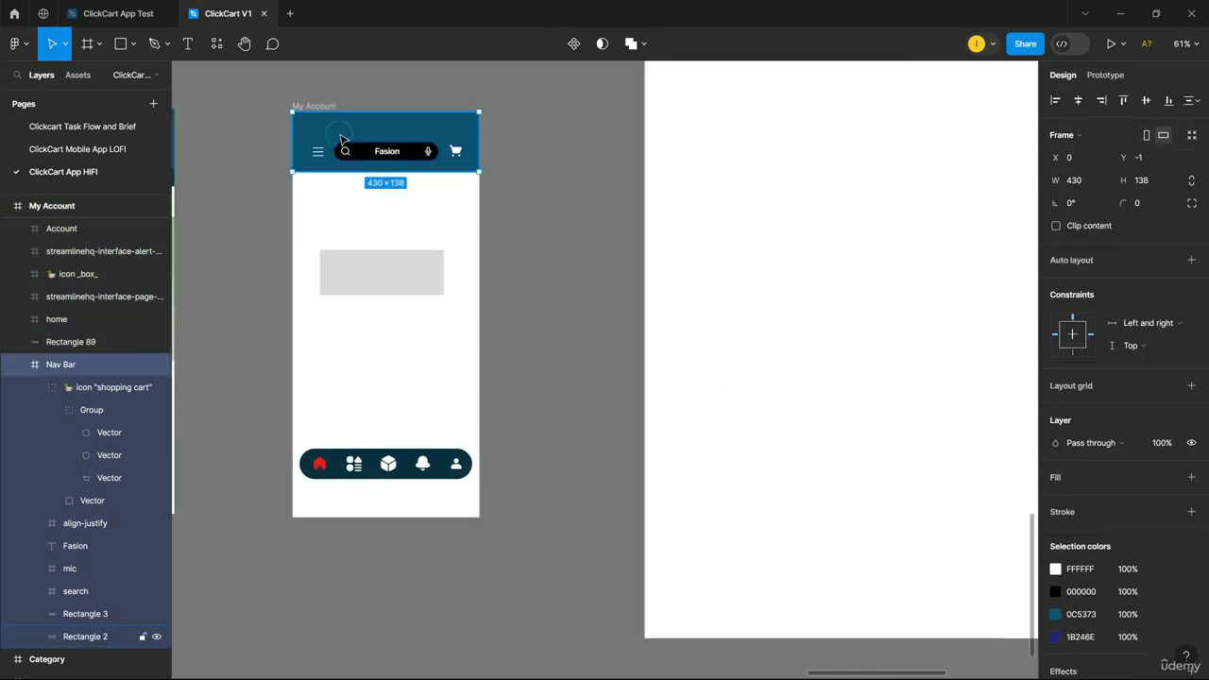
scroll(676, 359, up, 5)
click(677, 381)
key(ctrl+v)
Stretch the pasted header to 1024×138 and drag the nav background into the iPad frame.
scroll(702, 321, down, 1)
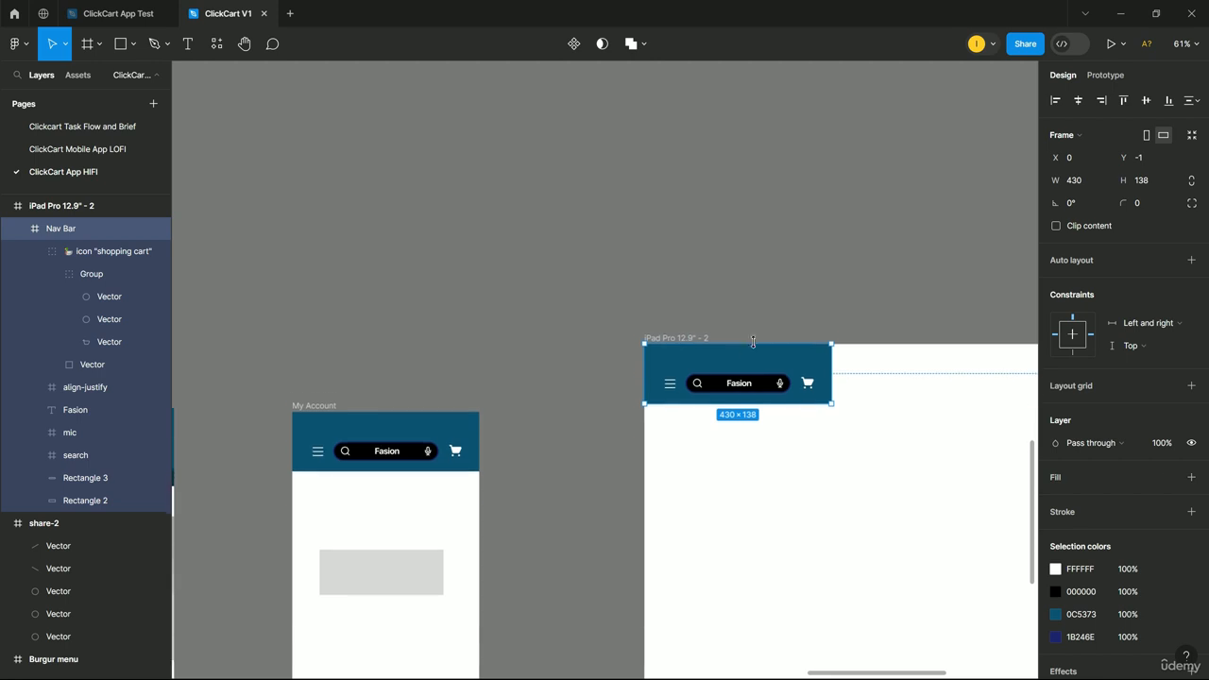
scroll(702, 320, down, 2)
scroll(871, 235, right, 4)
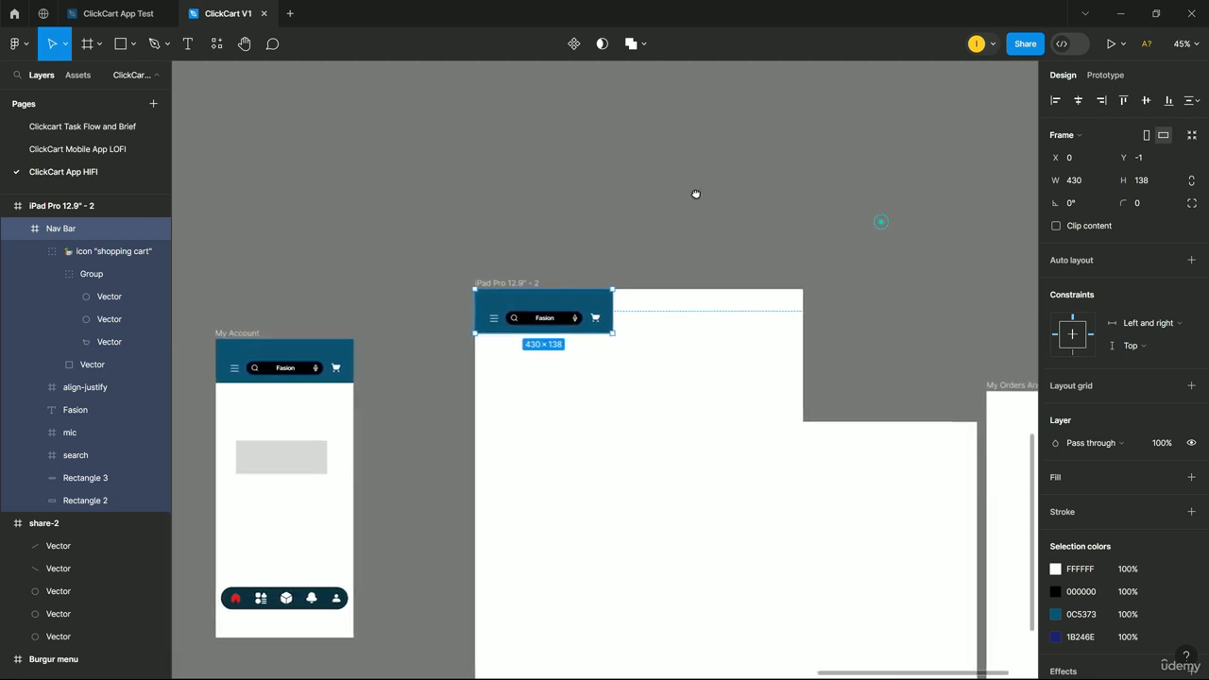
drag(610, 326, 801, 340)
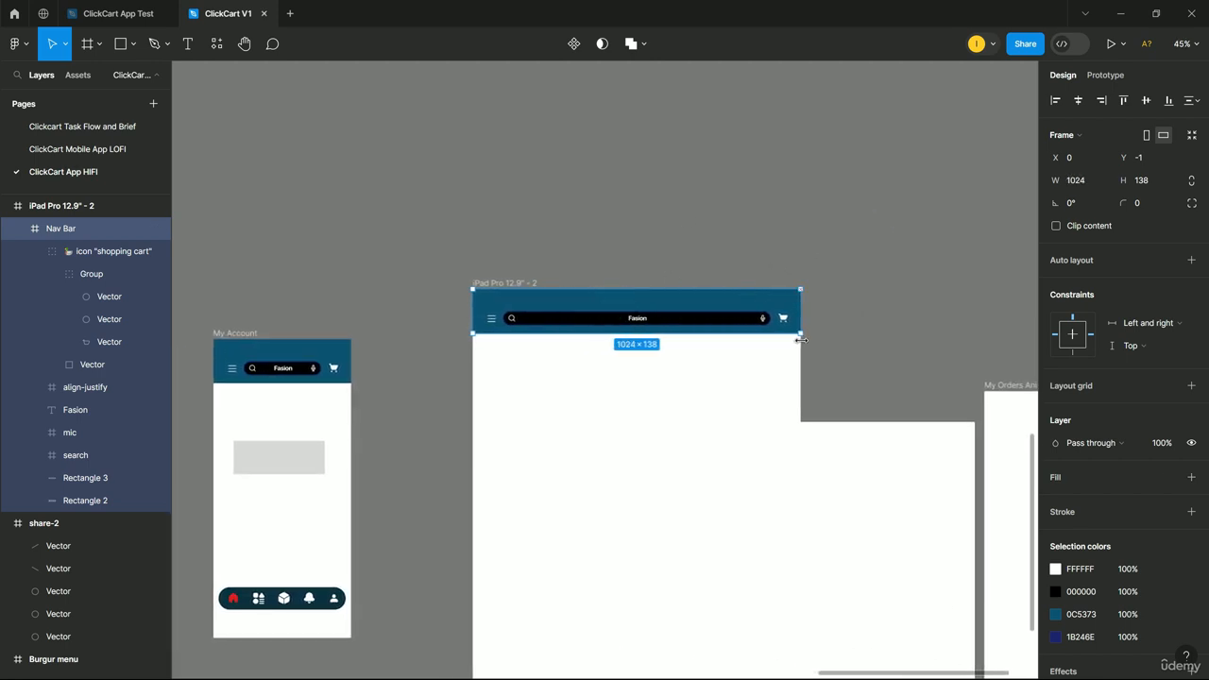
scroll(702, 267, down, 2)
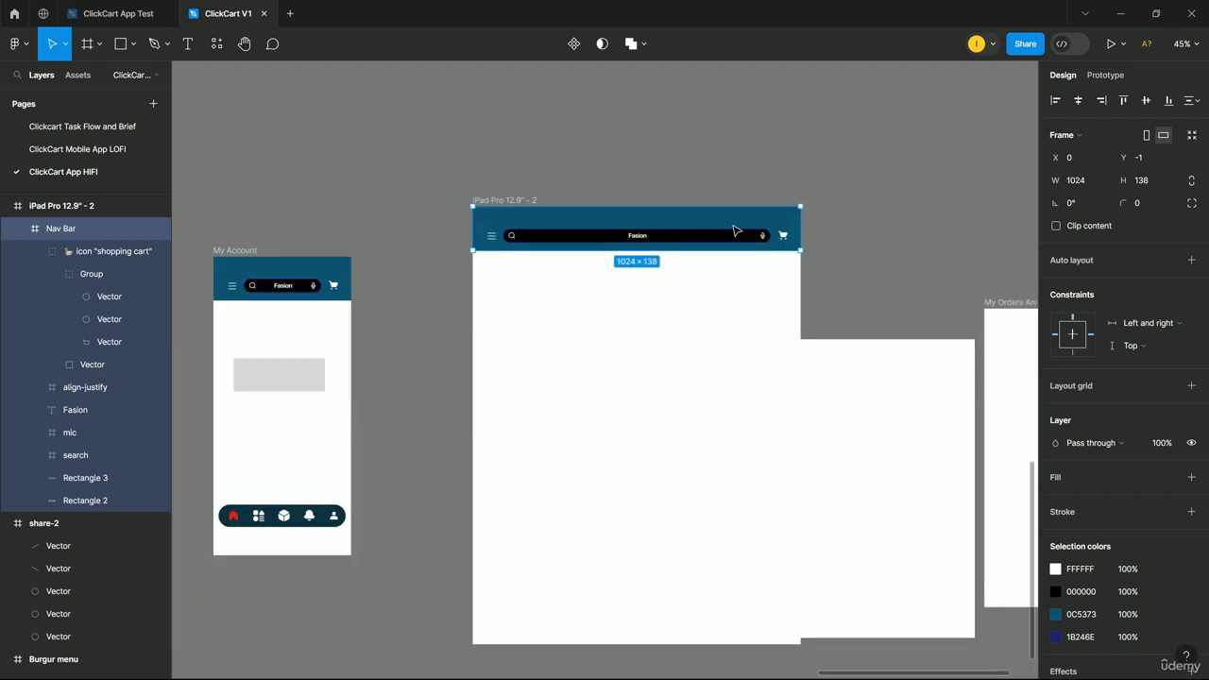
click(297, 510)
drag(297, 511, 642, 586)
Undo the copied background and wrap the bottom nav layers into a new frame.
key(ctrl+z)
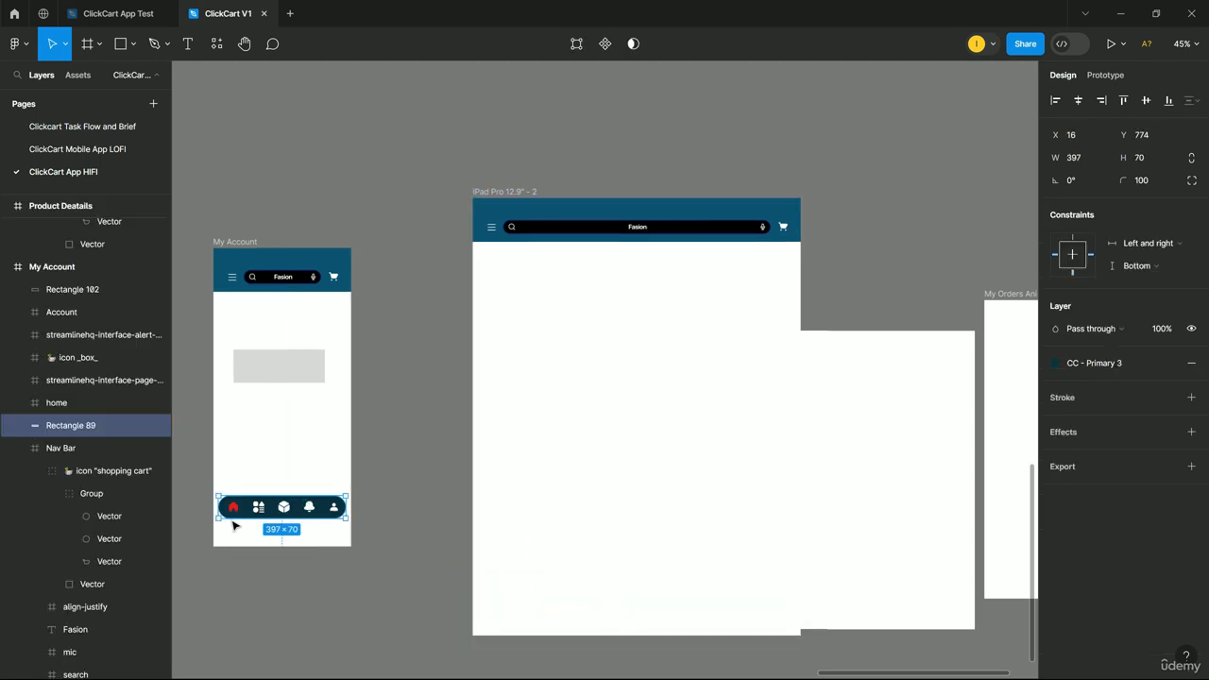
drag(227, 485, 321, 517)
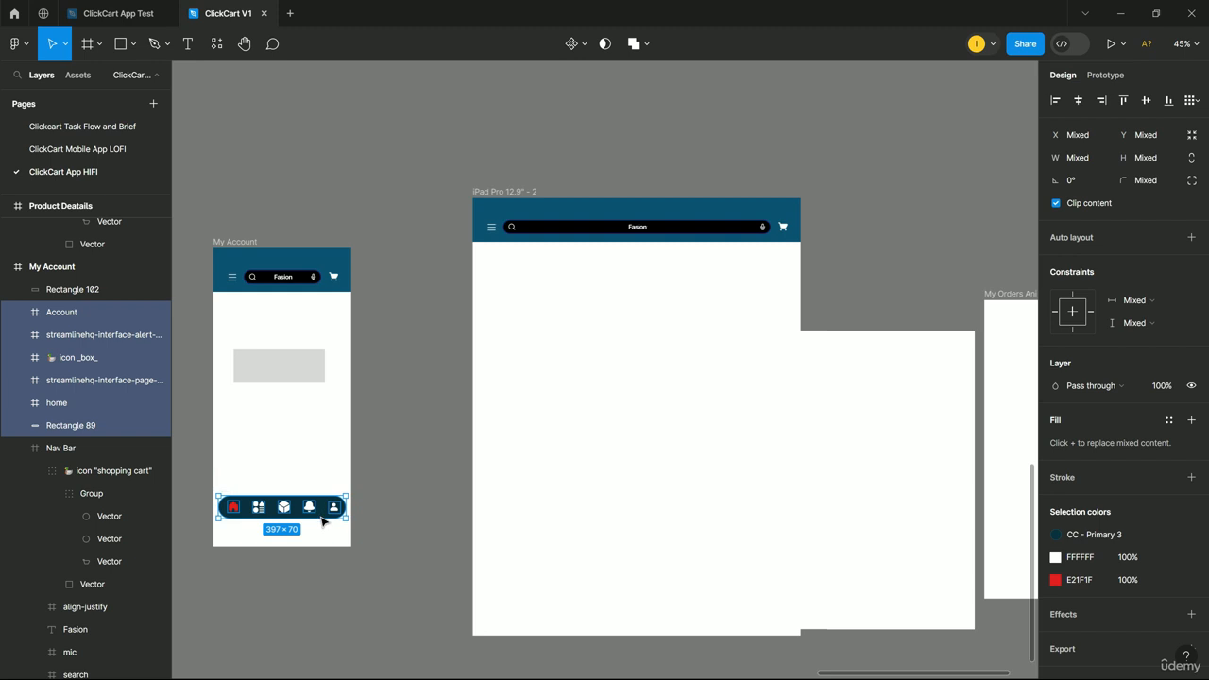
right_click(321, 520)
click(386, 420)
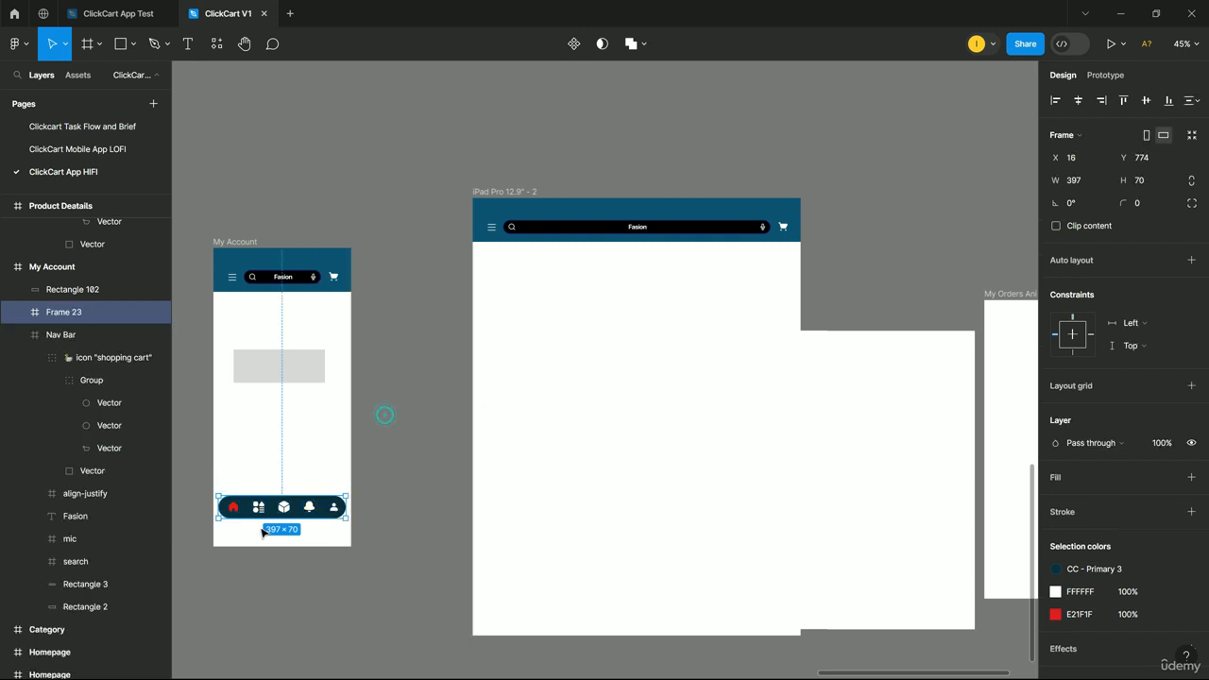
Place a nav copy stretched 911 wide in the iPad frame, then widen My Account to 744.
drag(304, 518, 651, 583)
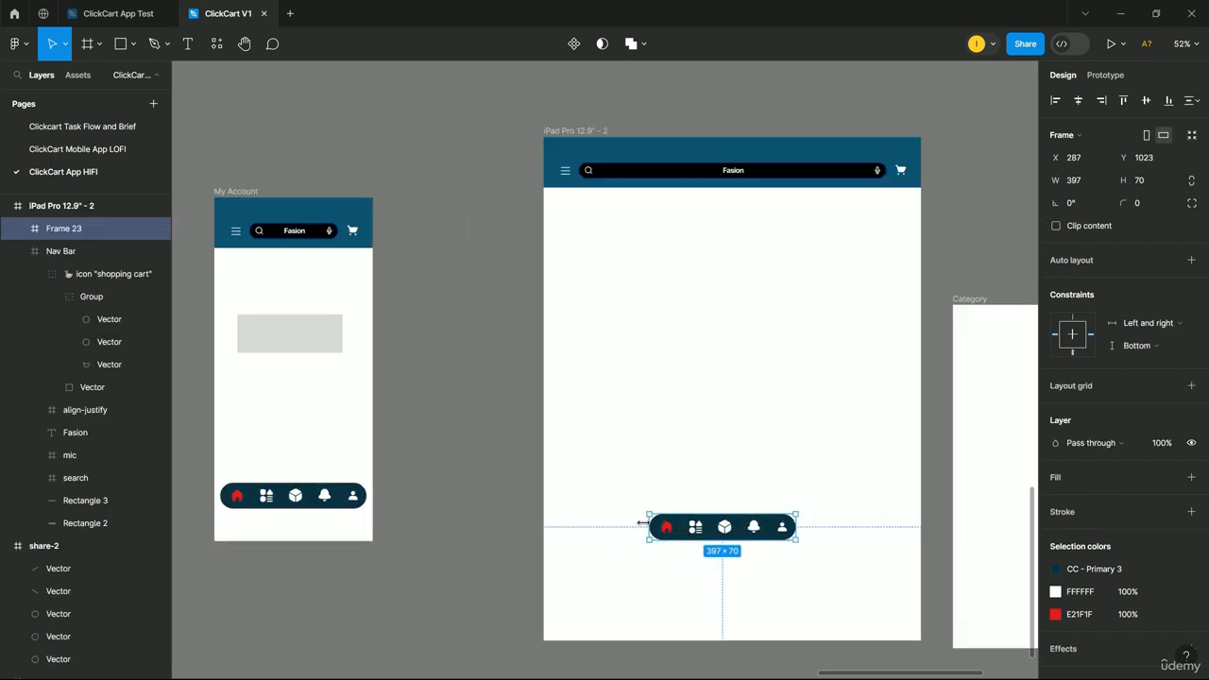
drag(645, 524, 560, 533)
drag(797, 539, 894, 542)
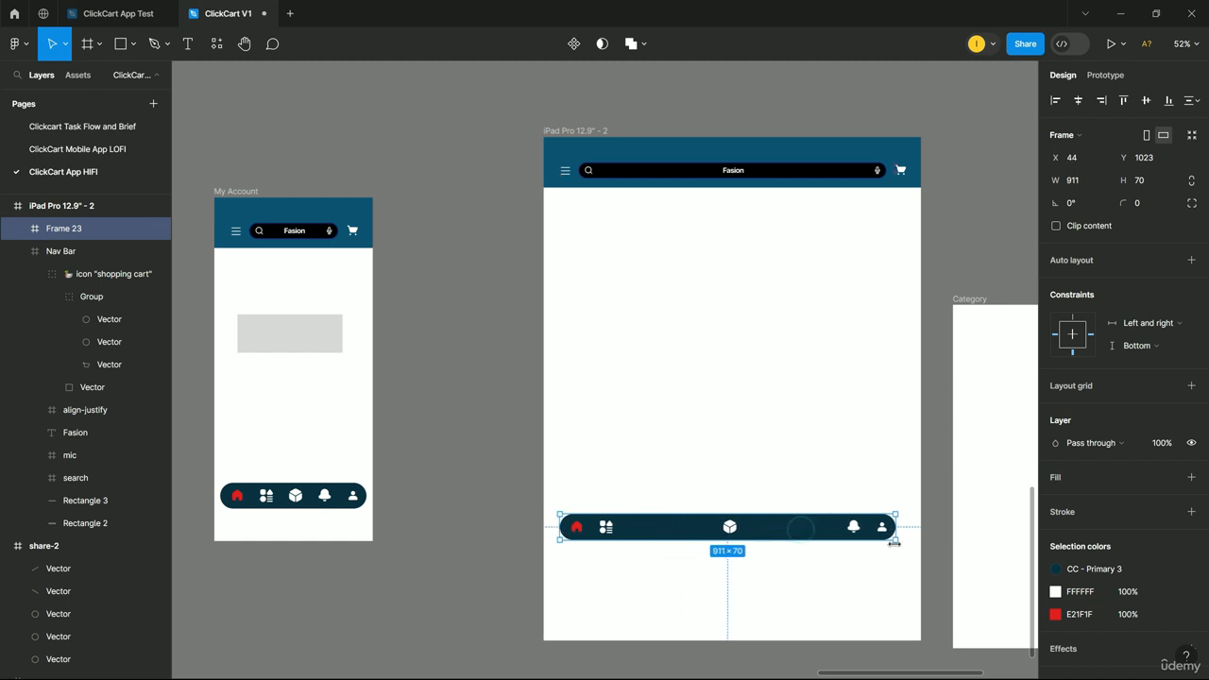
double_click(610, 529)
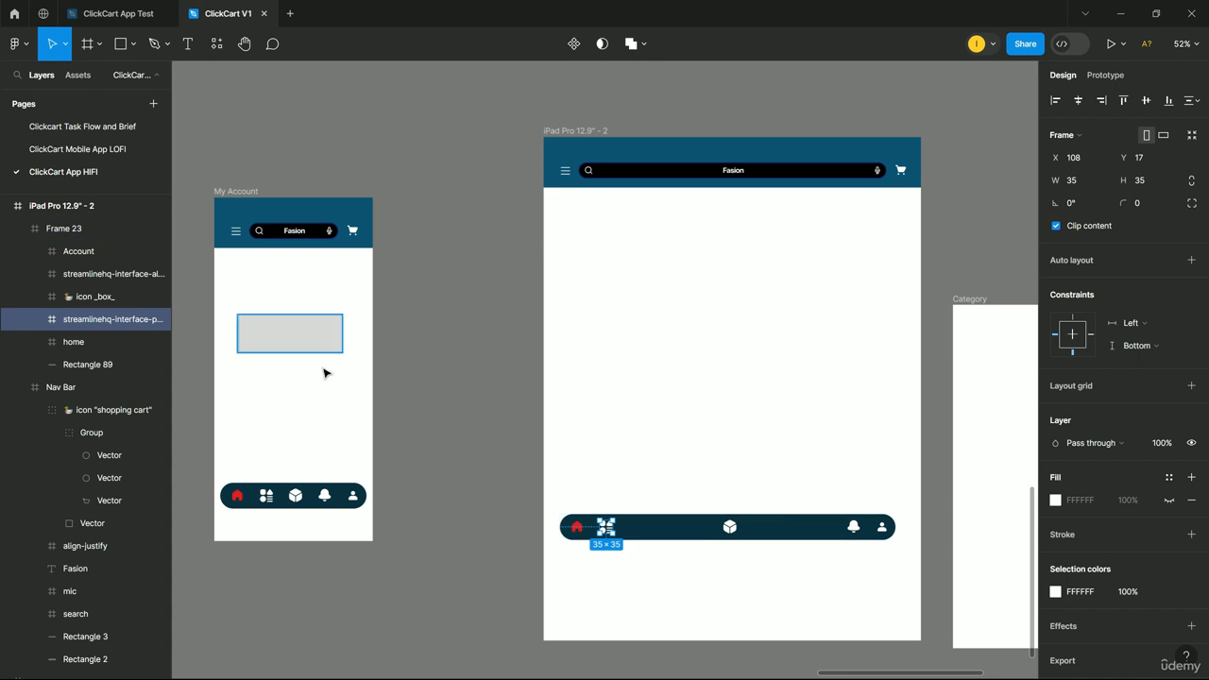
click(249, 191)
drag(371, 336, 488, 365)
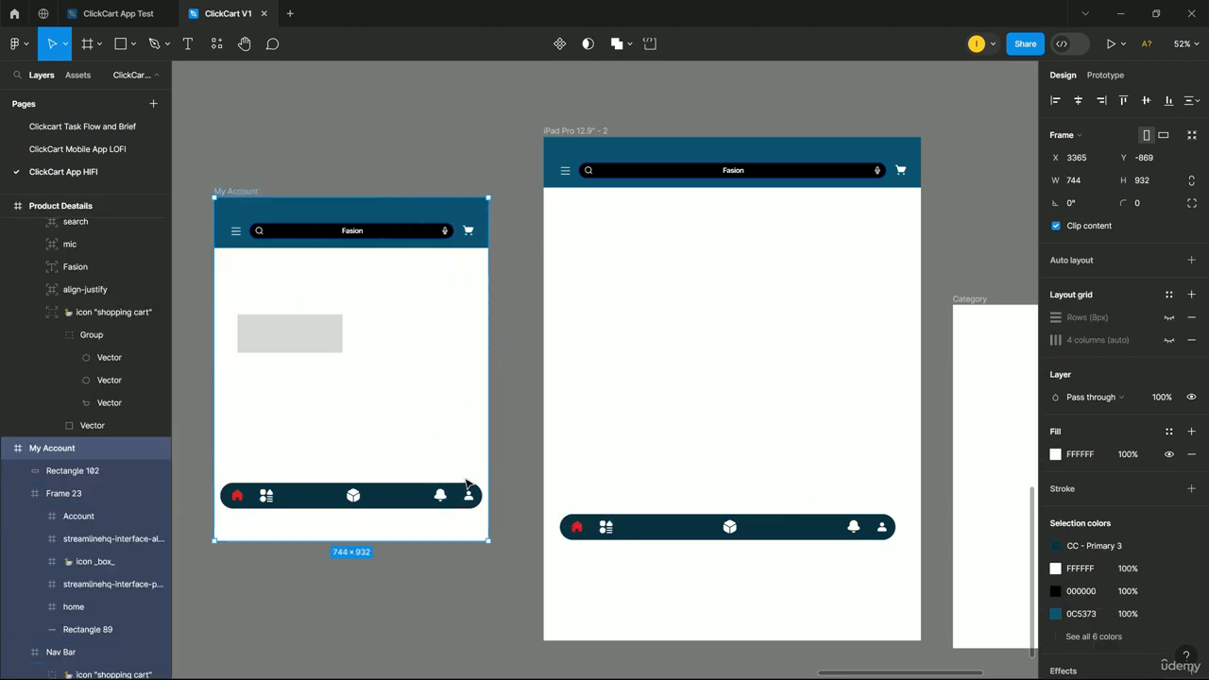
Restore My Account to 430 wide and ungroup its nav frame into separate layers.
click(304, 498)
key(ctrl+z)
key(ctrl+z)
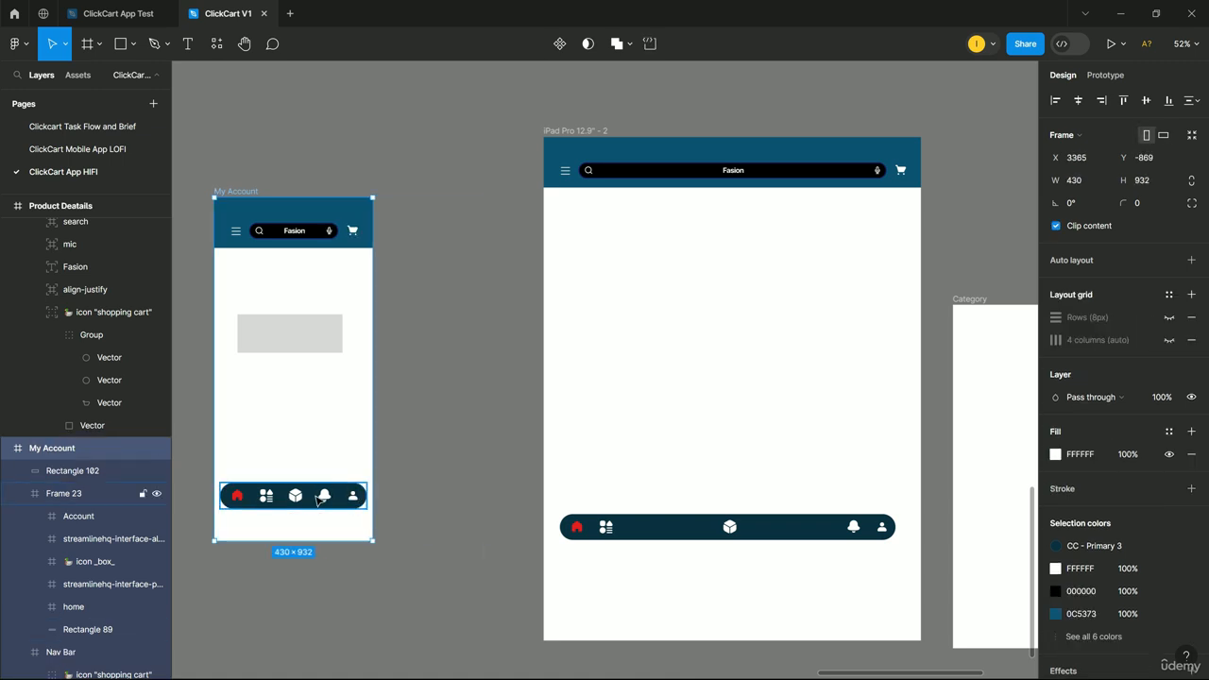
click(317, 499)
right_click(307, 495)
click(375, 420)
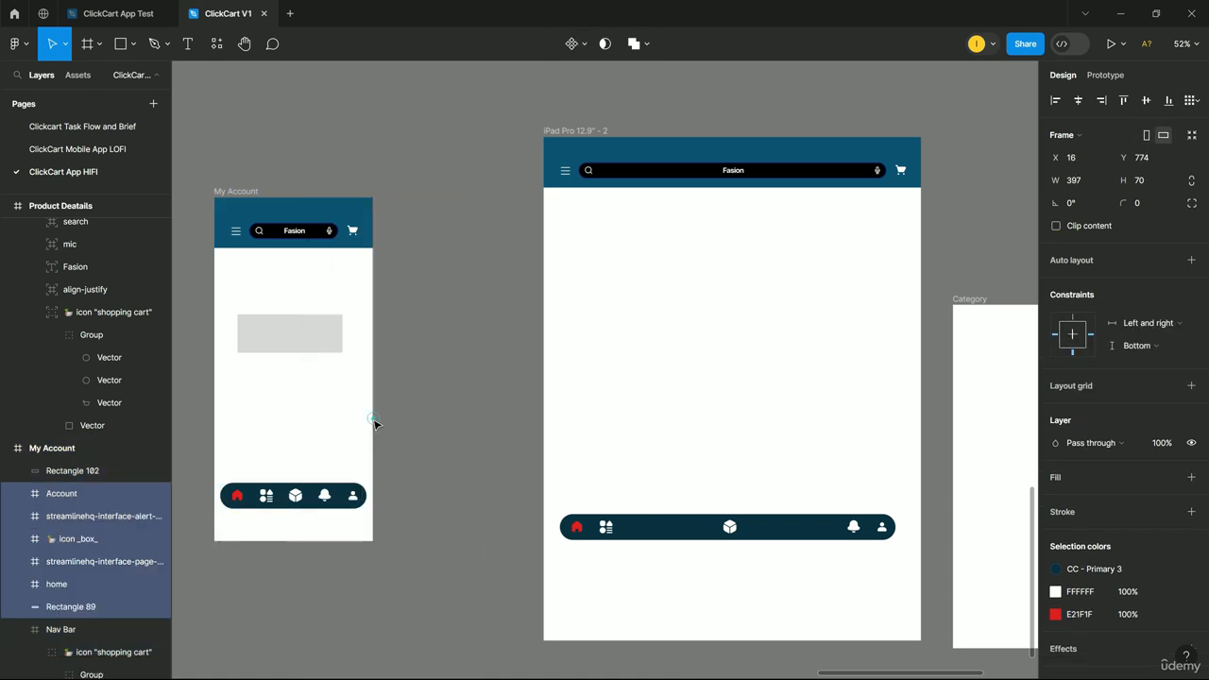
click(311, 440)
Test-widen My Account to 815, undo, and select the iPad's 911×70 tab bar.
click(235, 192)
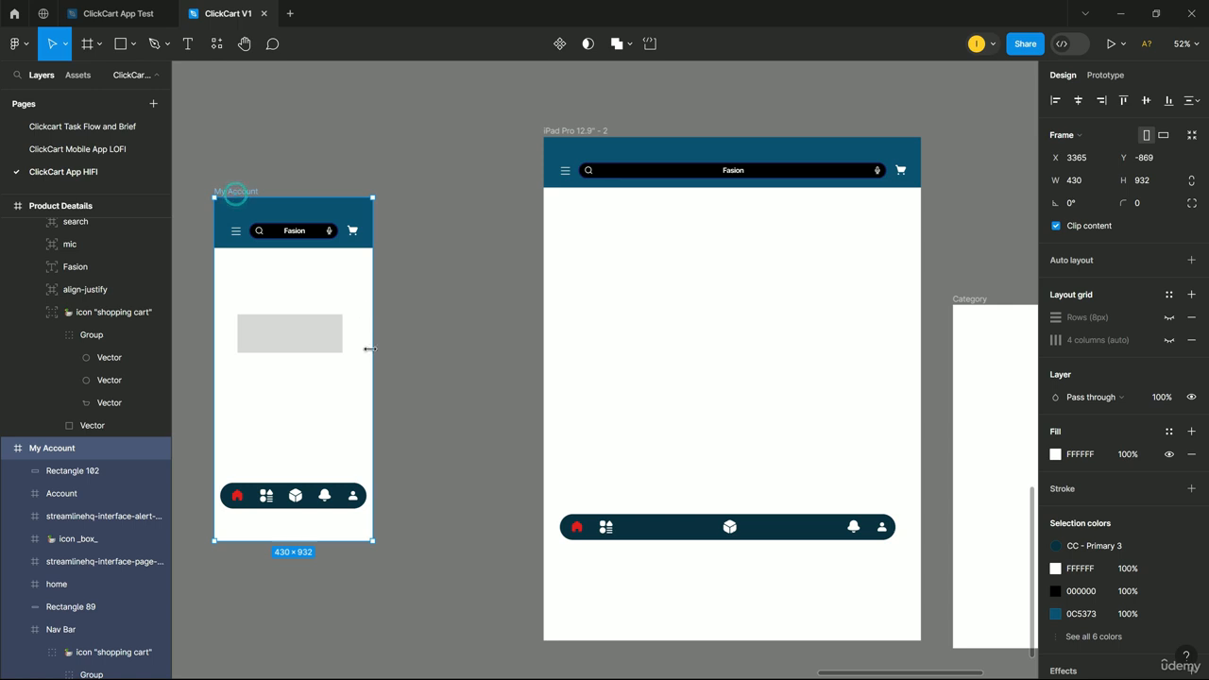
drag(370, 349, 514, 387)
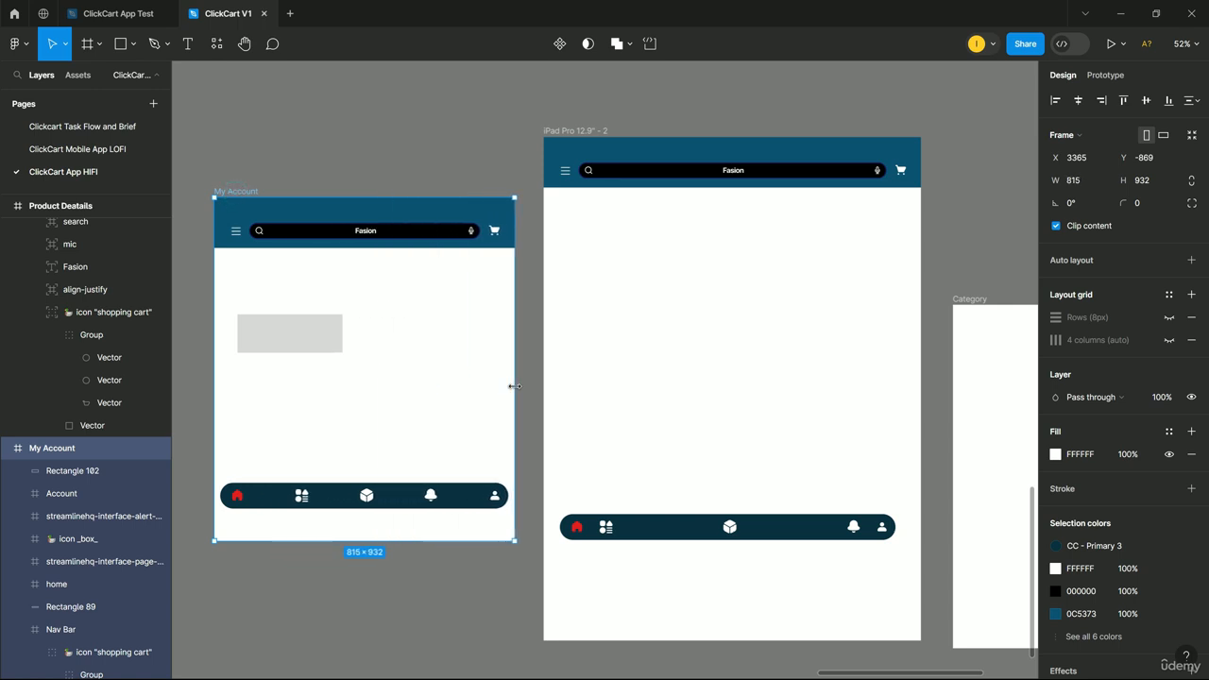
key(ctrl+z)
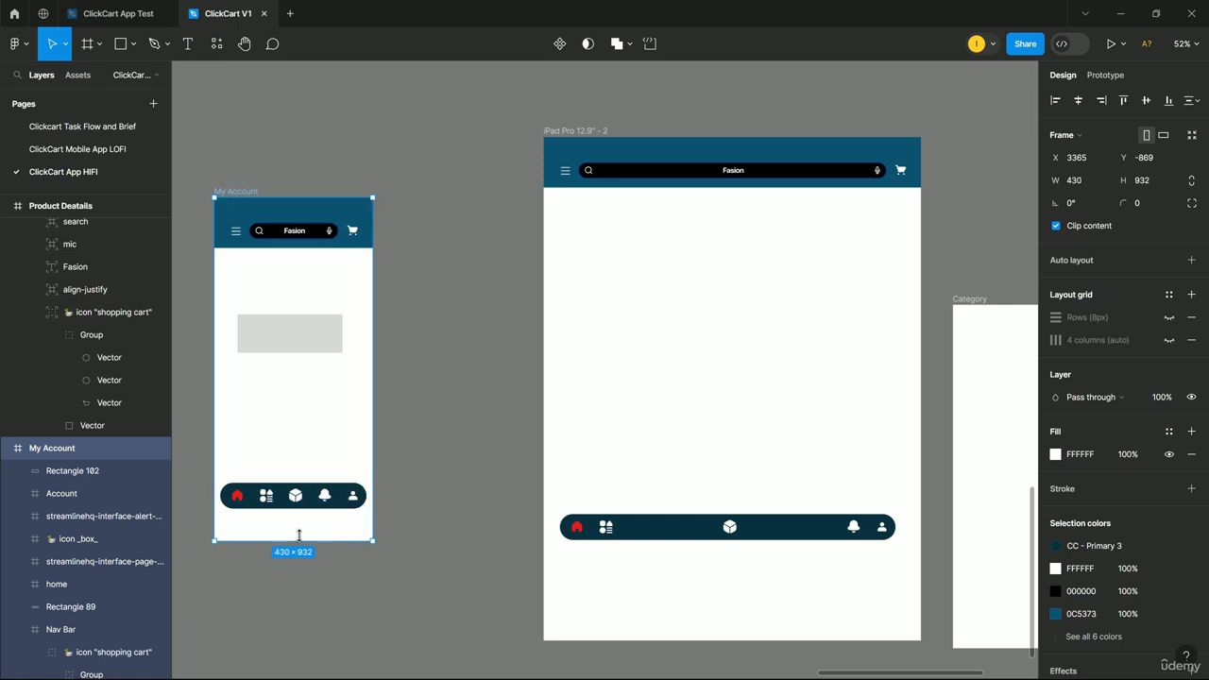
click(672, 531)
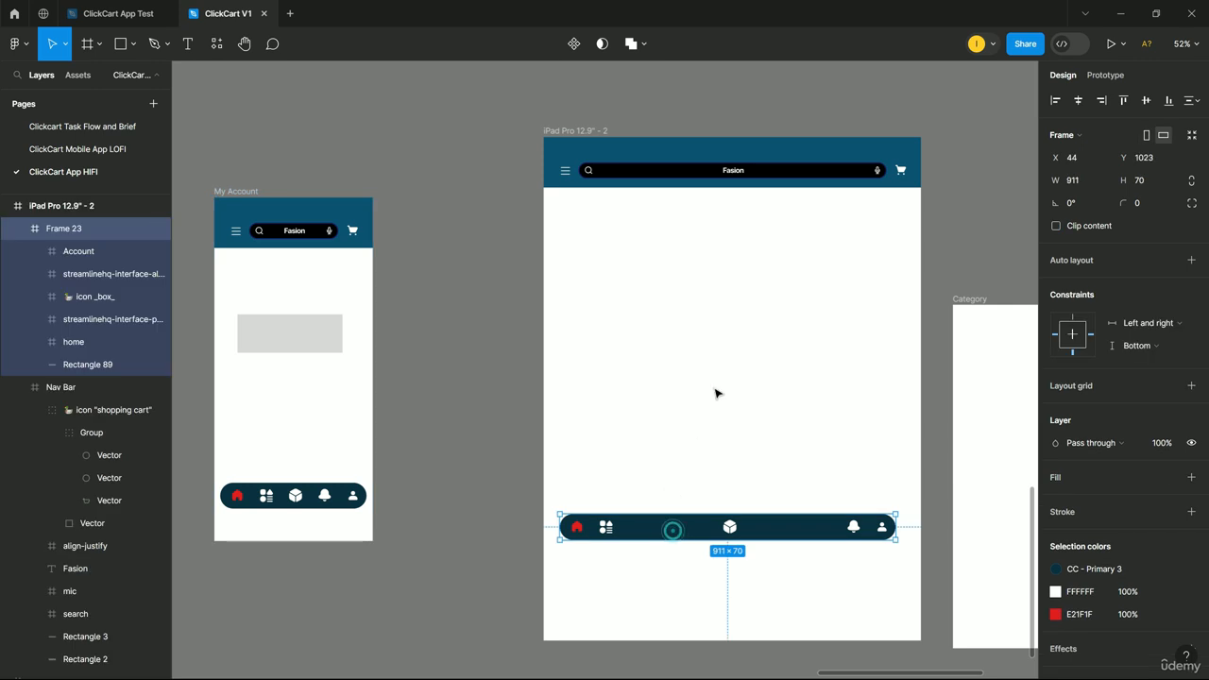
click(740, 439)
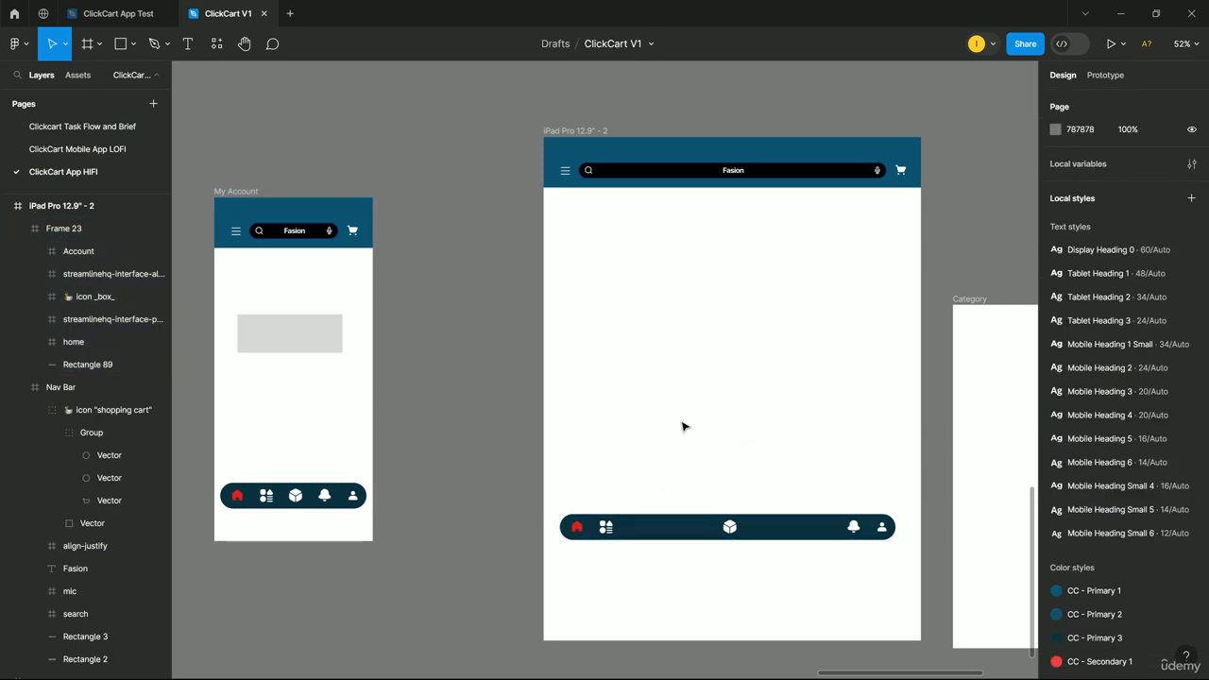
click(684, 535)
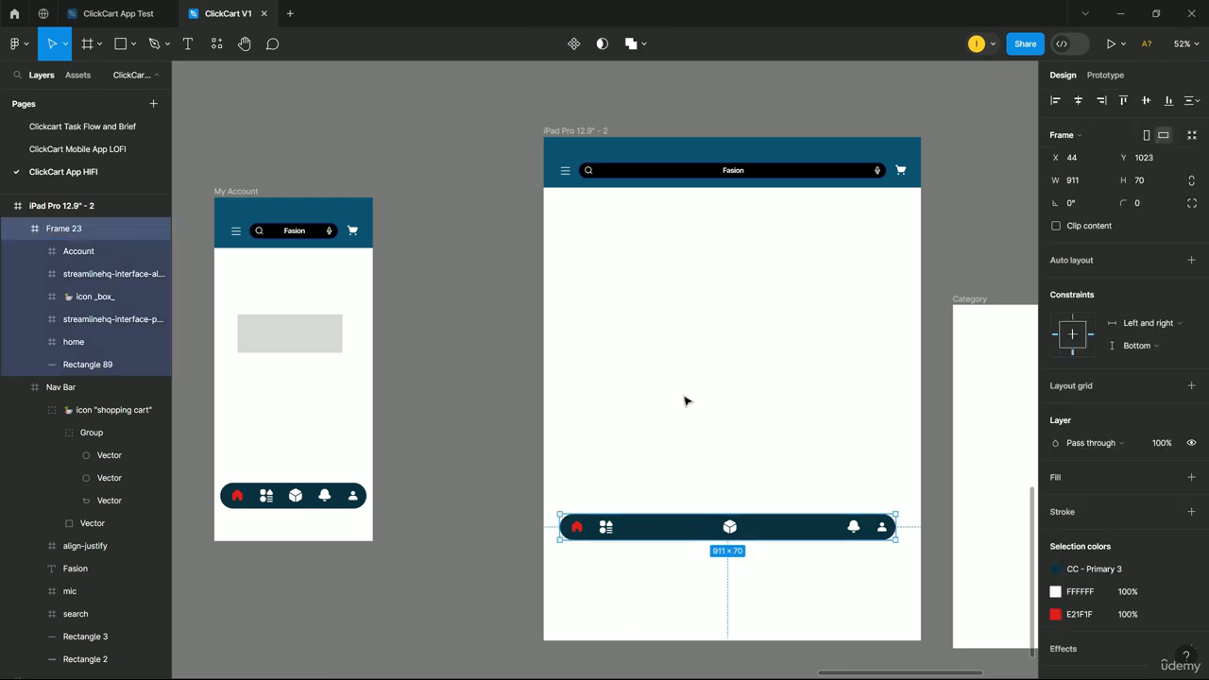
ctrl+scroll(737, 577, up, 5)
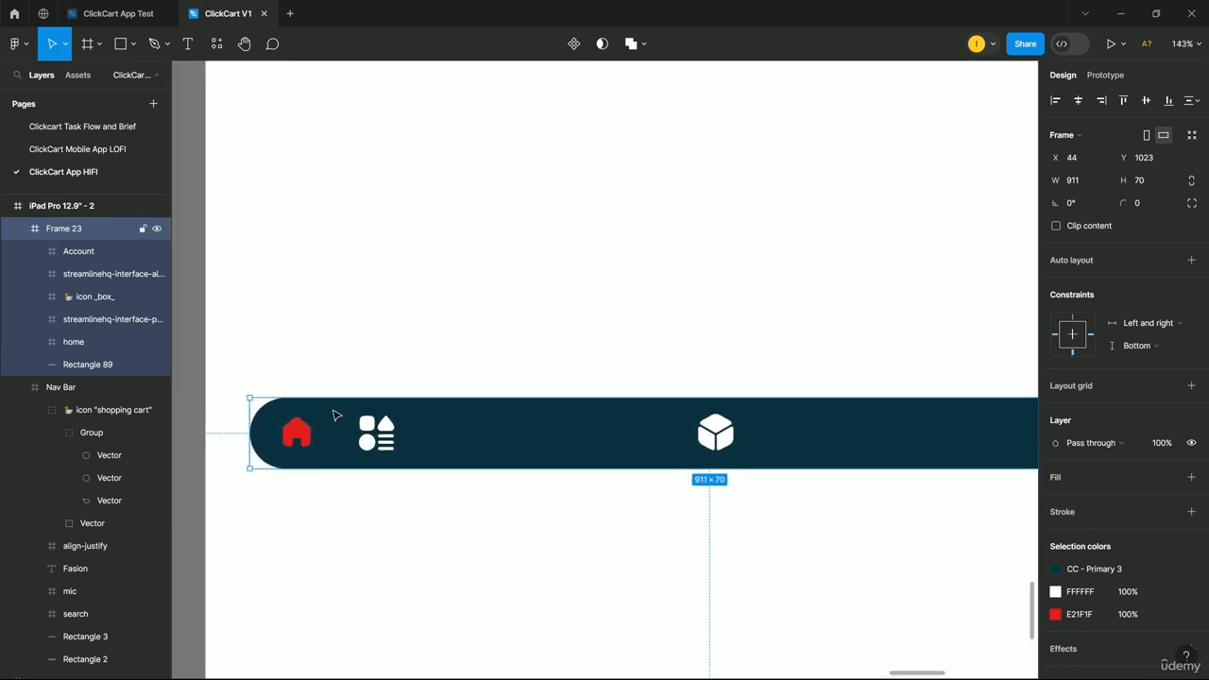
ctrl+scroll(335, 416, down, 2)
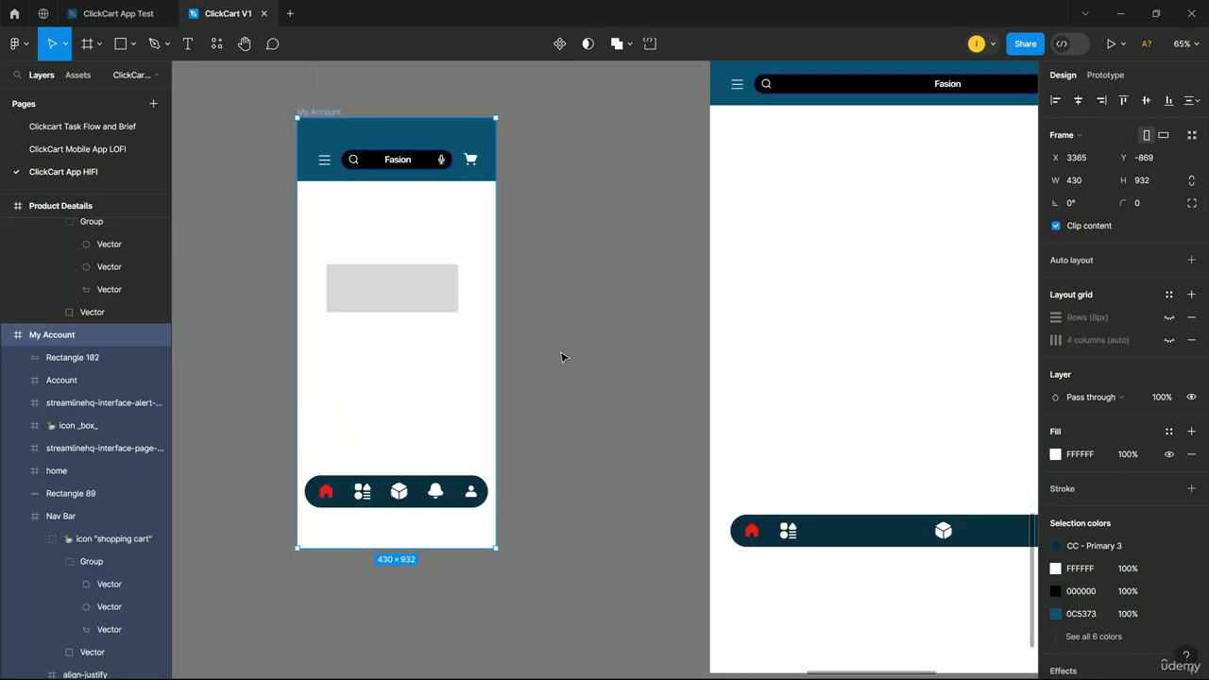
drag(501, 309, 552, 357)
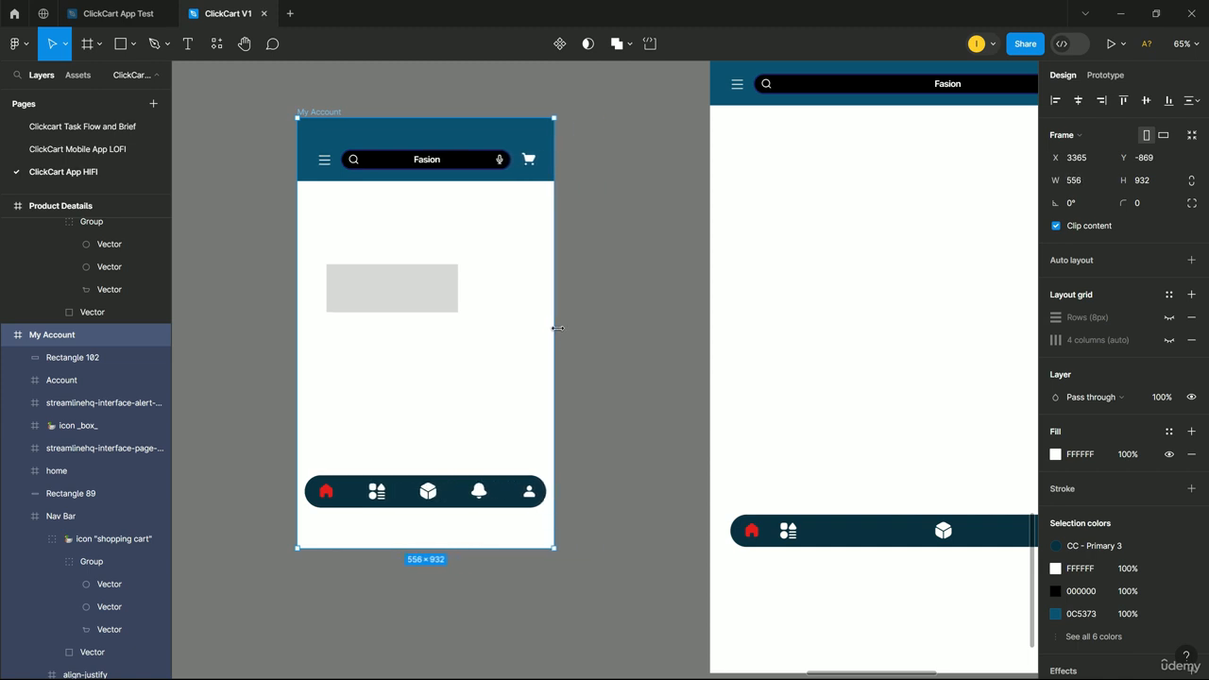
key(ctrl+z)
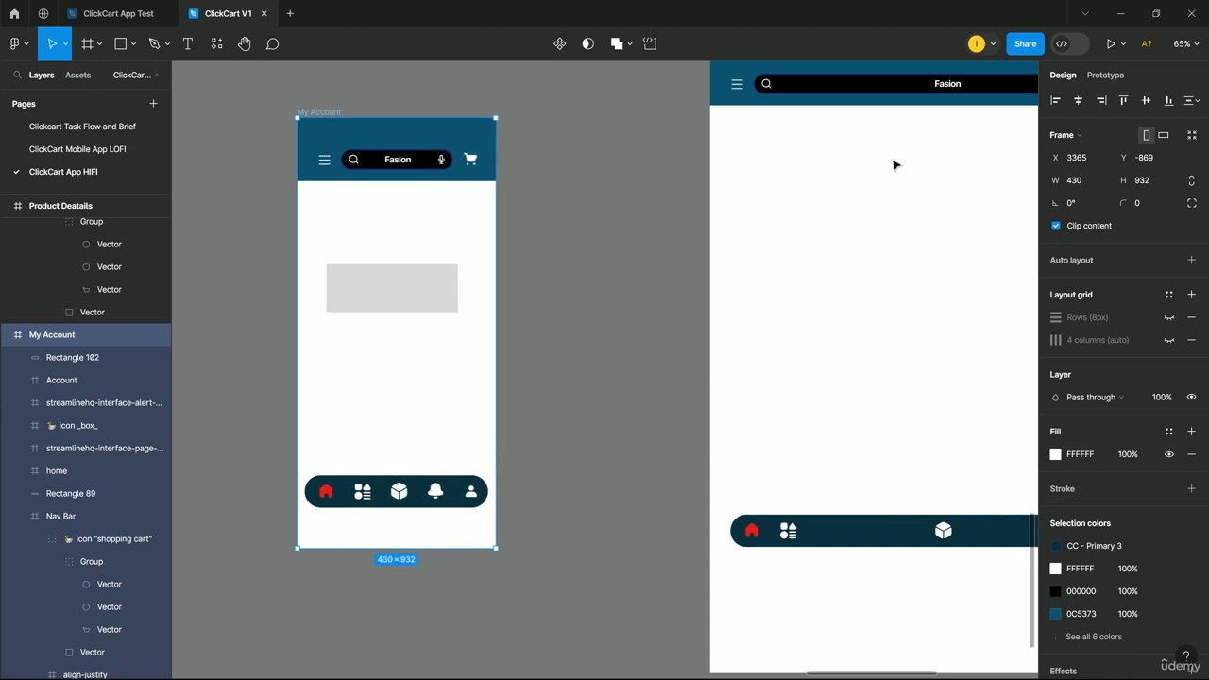